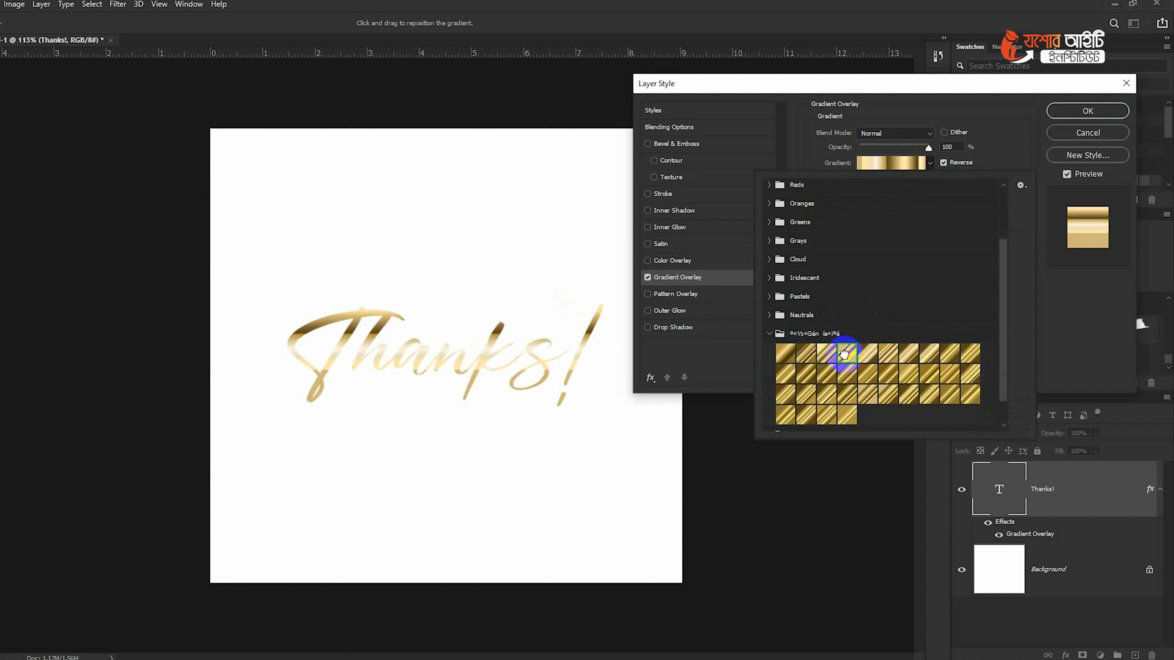
- Try two other gold gradient presets on the Thanks! text's Gradient Overlay, then discard the layer style changes
{"action": "left_click", "coordinate": [906, 358]}
{"action": "left_click", "coordinate": [887, 394]}
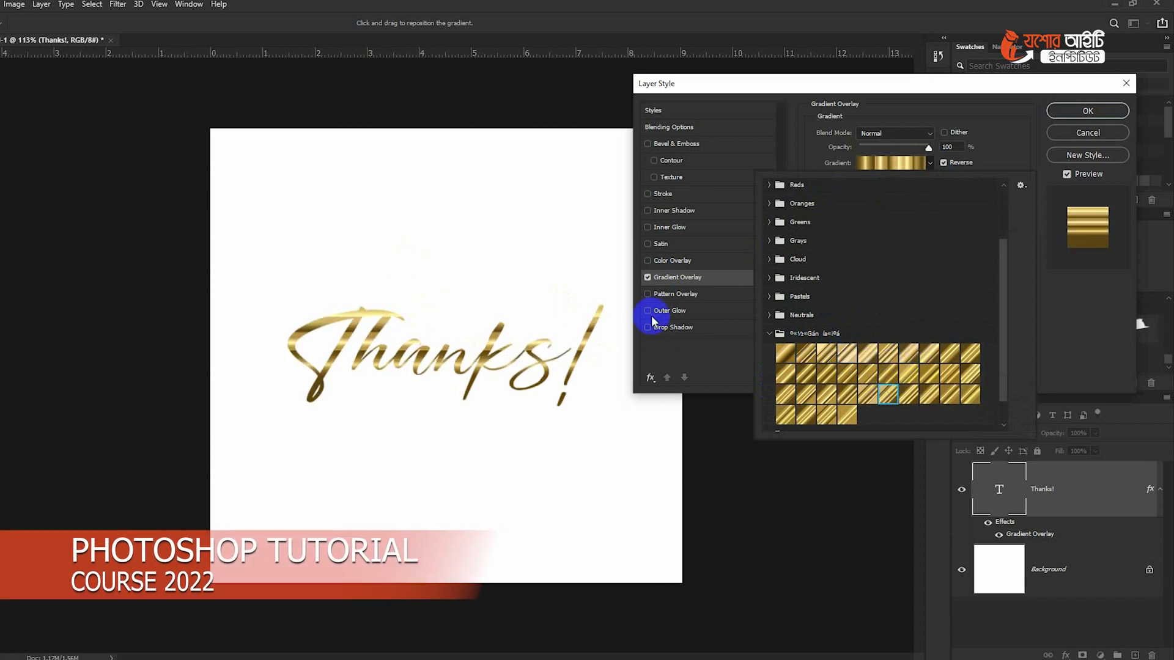
{"action": "left_click", "coordinate": [1102, 134]}
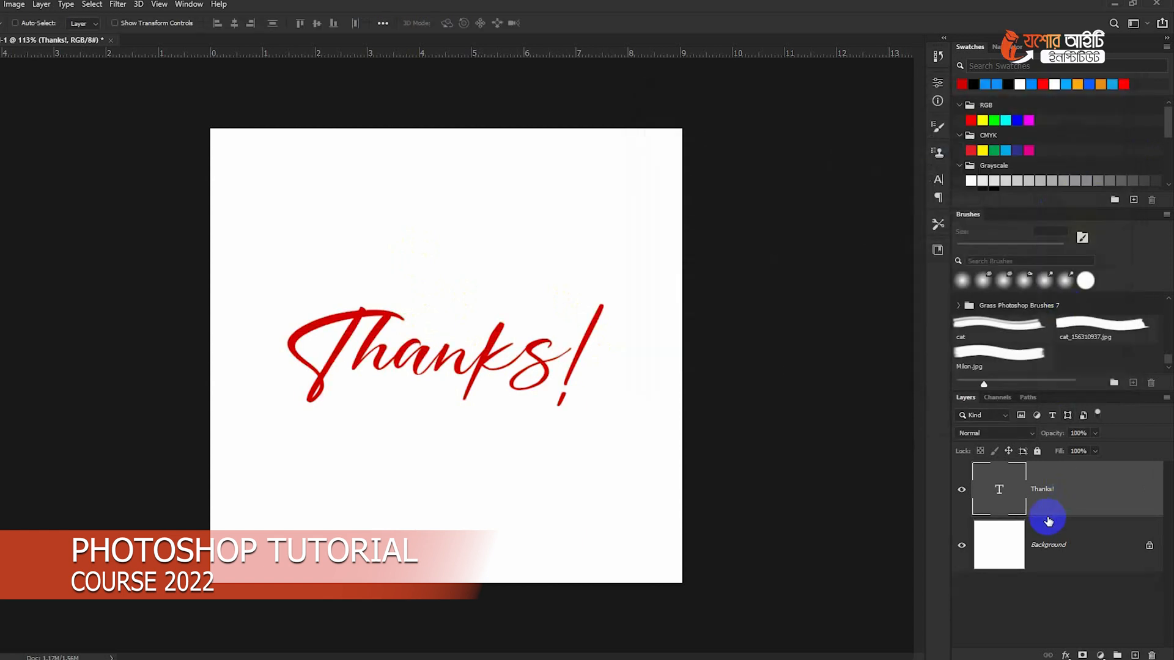
- Fill the Background layer with black
{"action": "left_click", "coordinate": [1039, 527]}
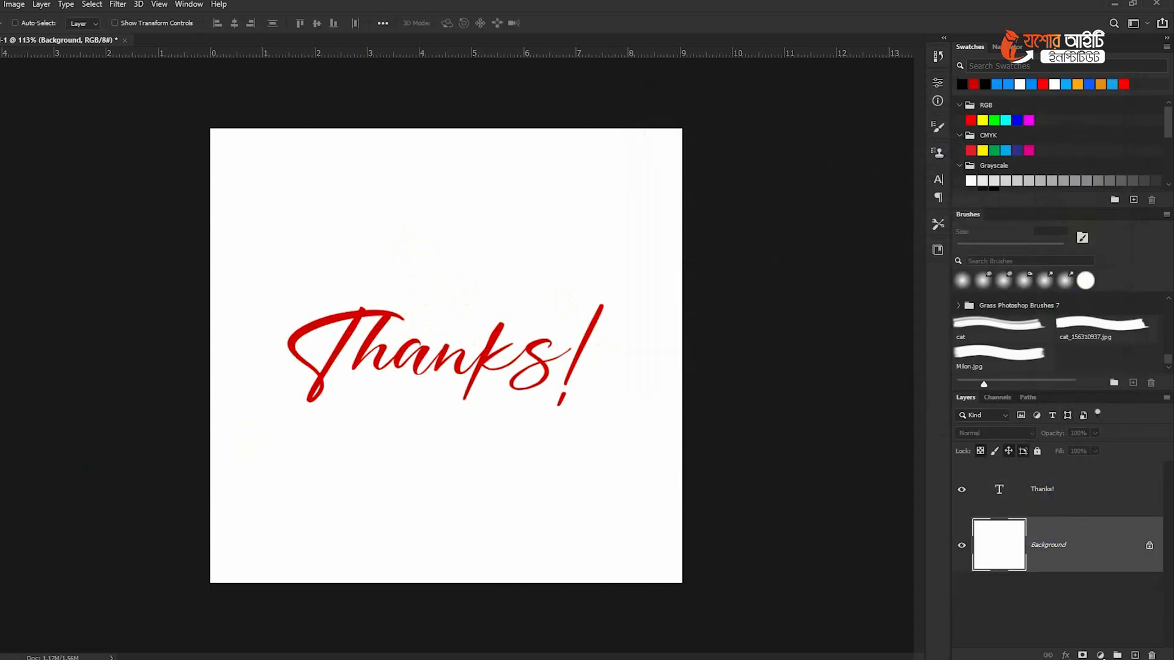
{"action": "key", "text": "alt+BackSpace"}
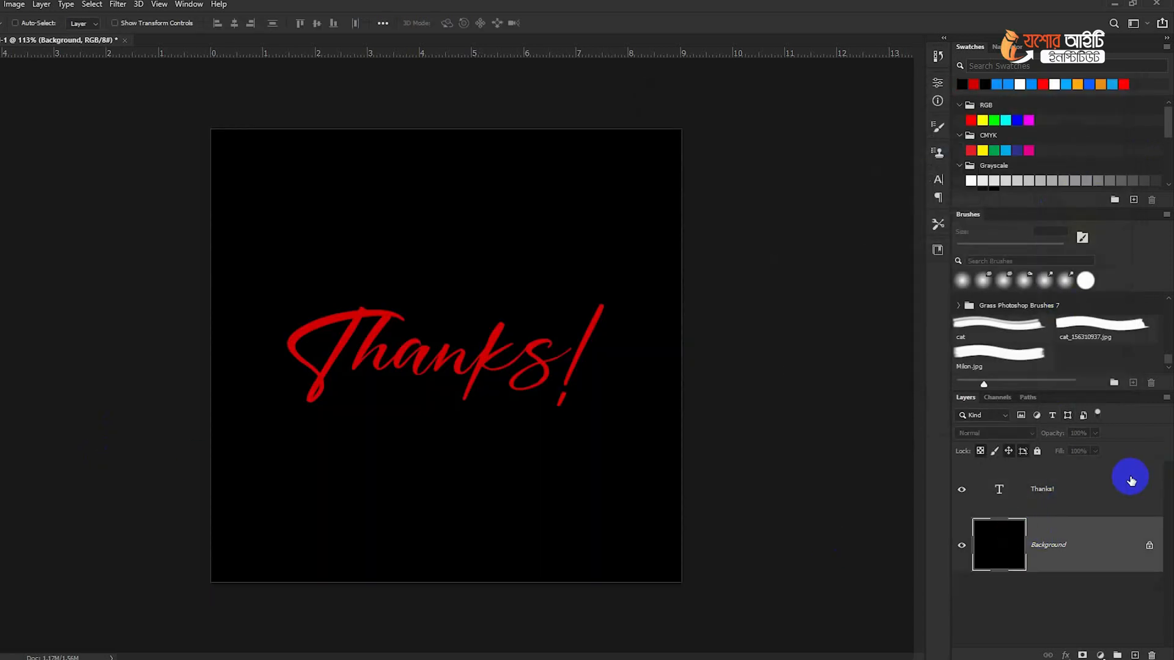
- Add a Gradient Overlay to the Thanks! text layer and expand the third imported gold preset folder in the Gradient Editor
{"action": "double_click", "coordinate": [1129, 480]}
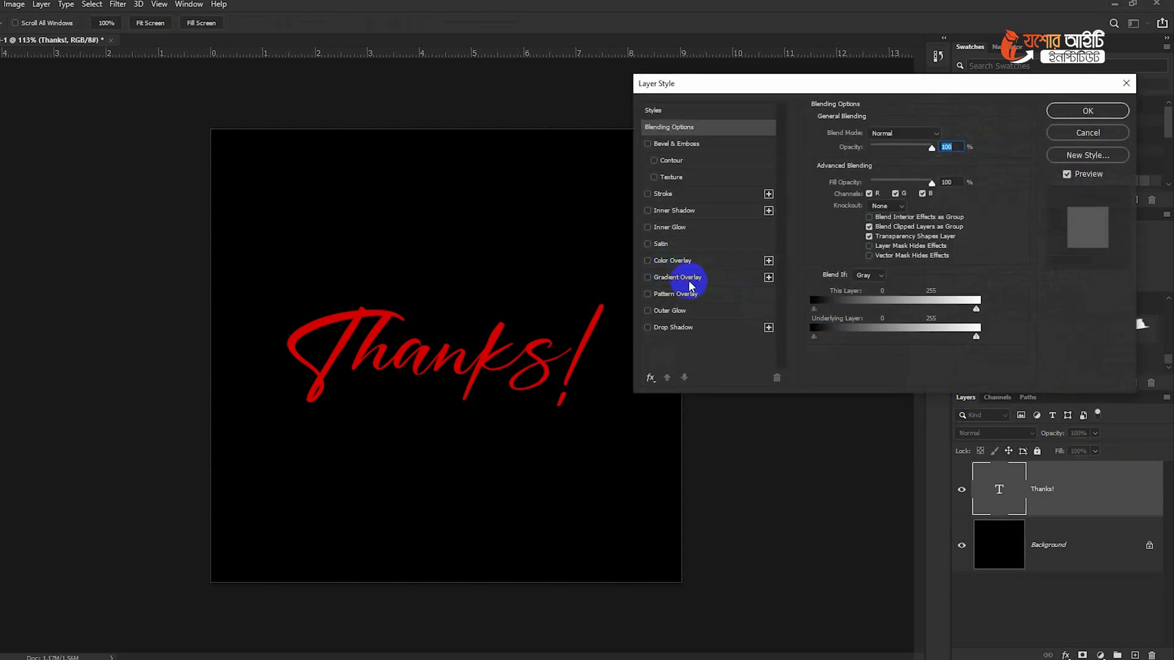
{"action": "left_click", "coordinate": [689, 282]}
{"action": "left_click", "coordinate": [925, 163]}
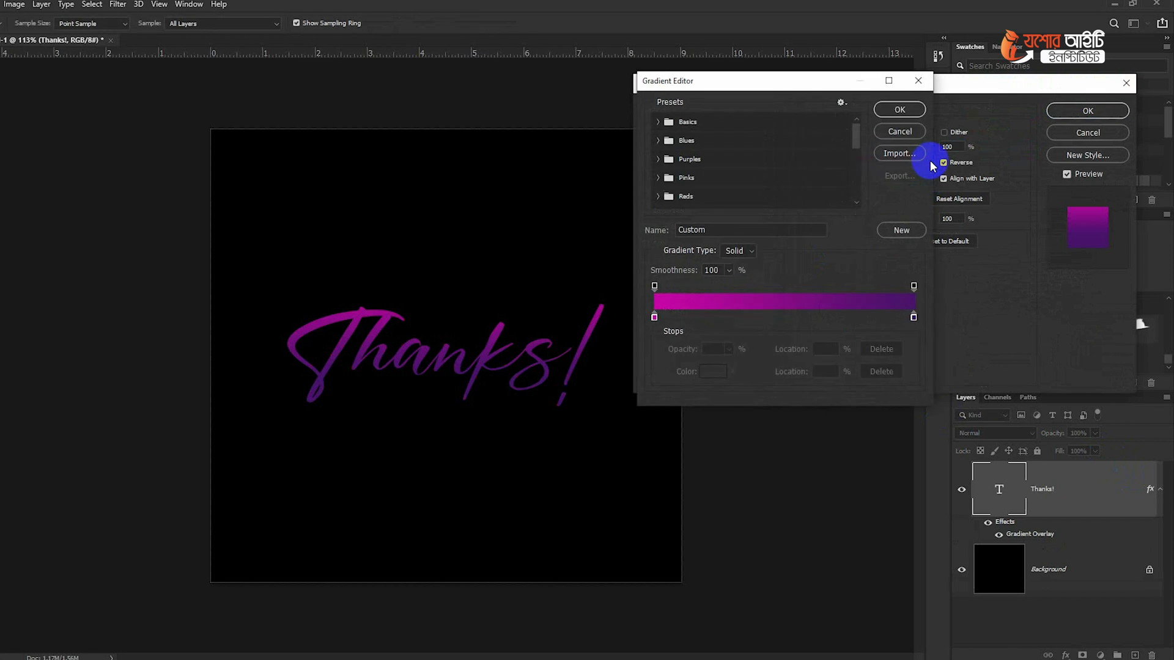
{"action": "left_click_drag", "start_coordinate": [859, 182], "coordinate": [858, 204]}
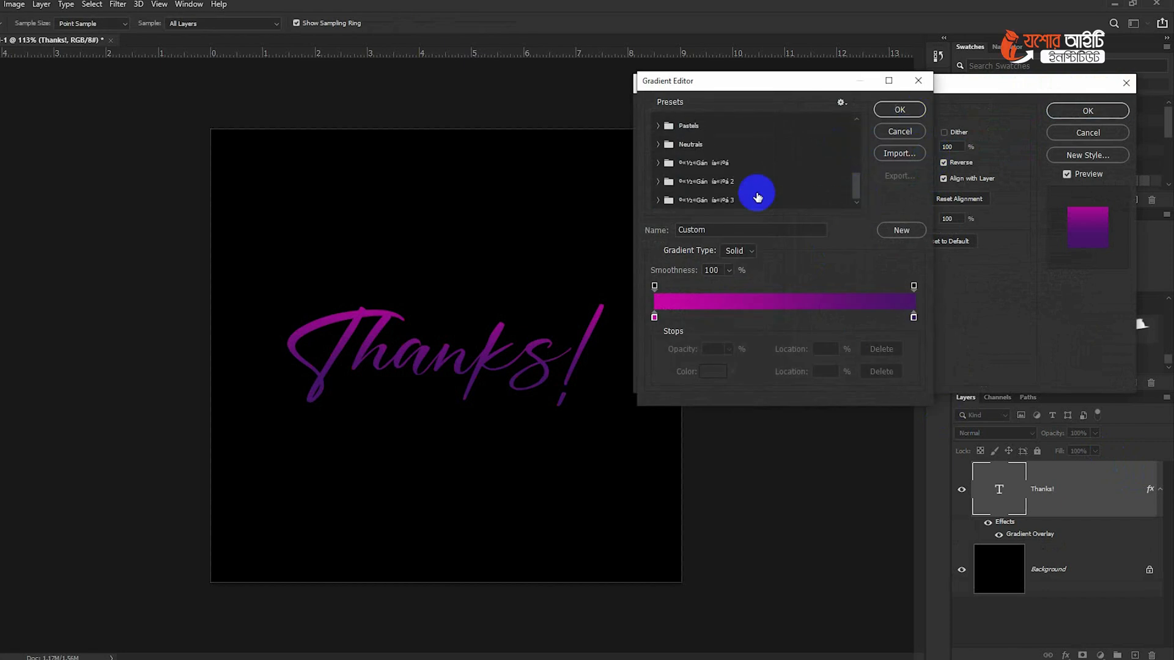
{"action": "left_click", "coordinate": [656, 196]}
{"action": "scroll", "coordinate": [743, 190], "scroll_direction": "down", "scroll_amount": 1}
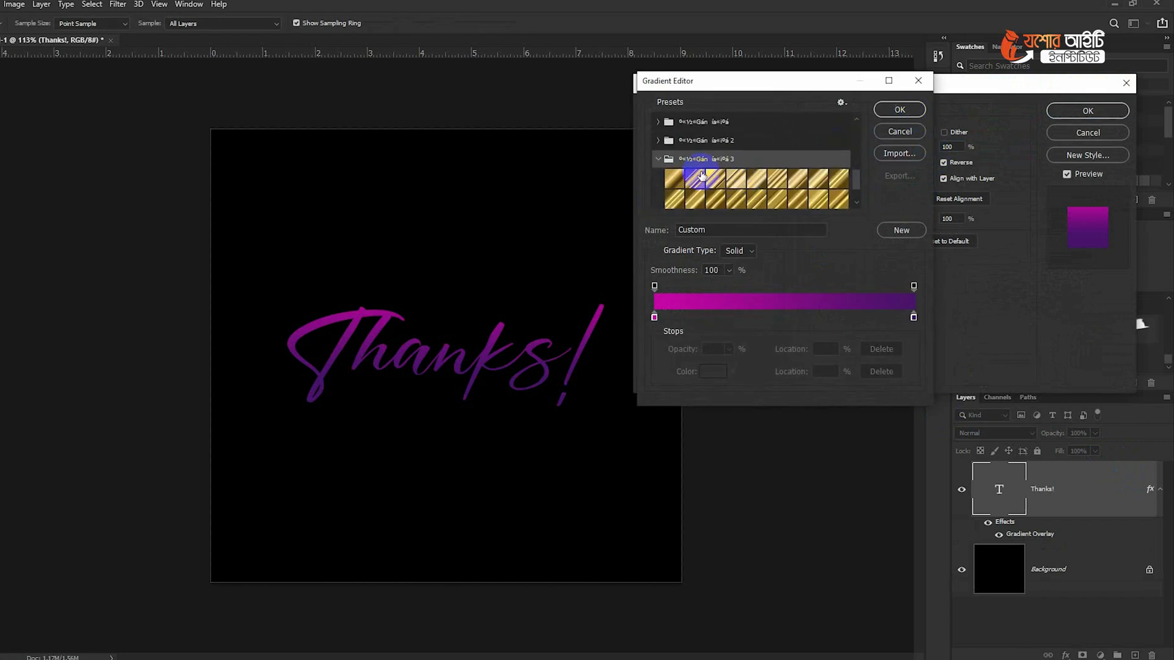
- Try several gold presets on the Thanks! text and accept the eighth gradient in the folder's second row
{"action": "left_click", "coordinate": [675, 177]}
{"action": "left_click", "coordinate": [697, 177]}
{"action": "left_click", "coordinate": [717, 179]}
{"action": "left_click", "coordinate": [758, 178]}
{"action": "left_click", "coordinate": [785, 179]}
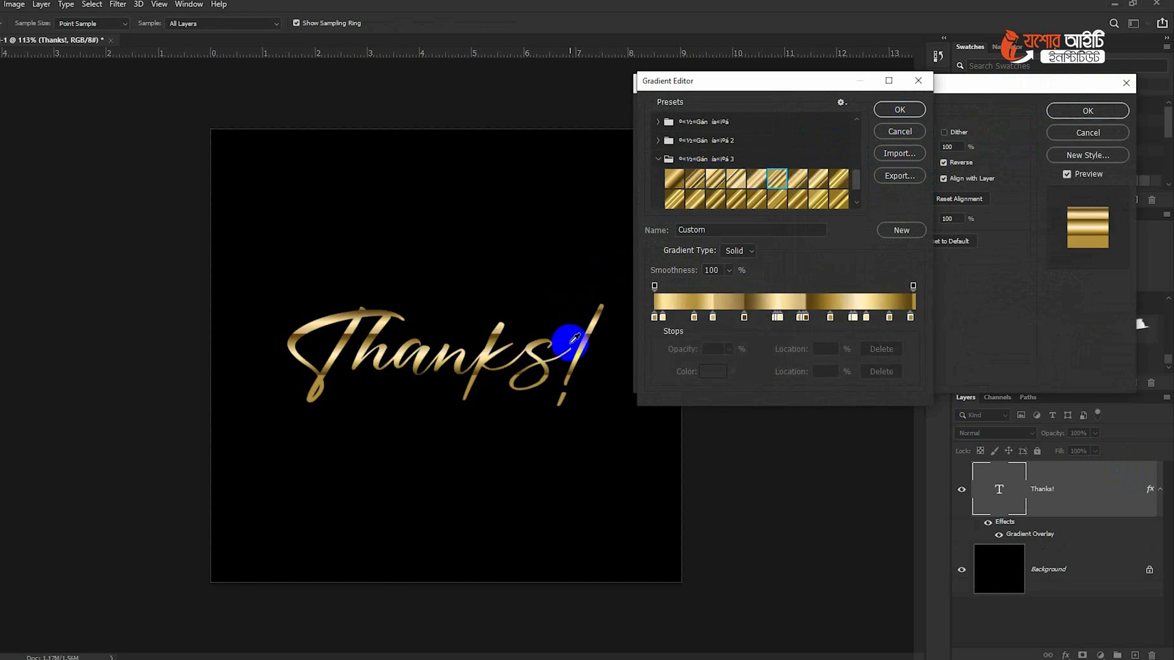
{"action": "left_click", "coordinate": [800, 179]}
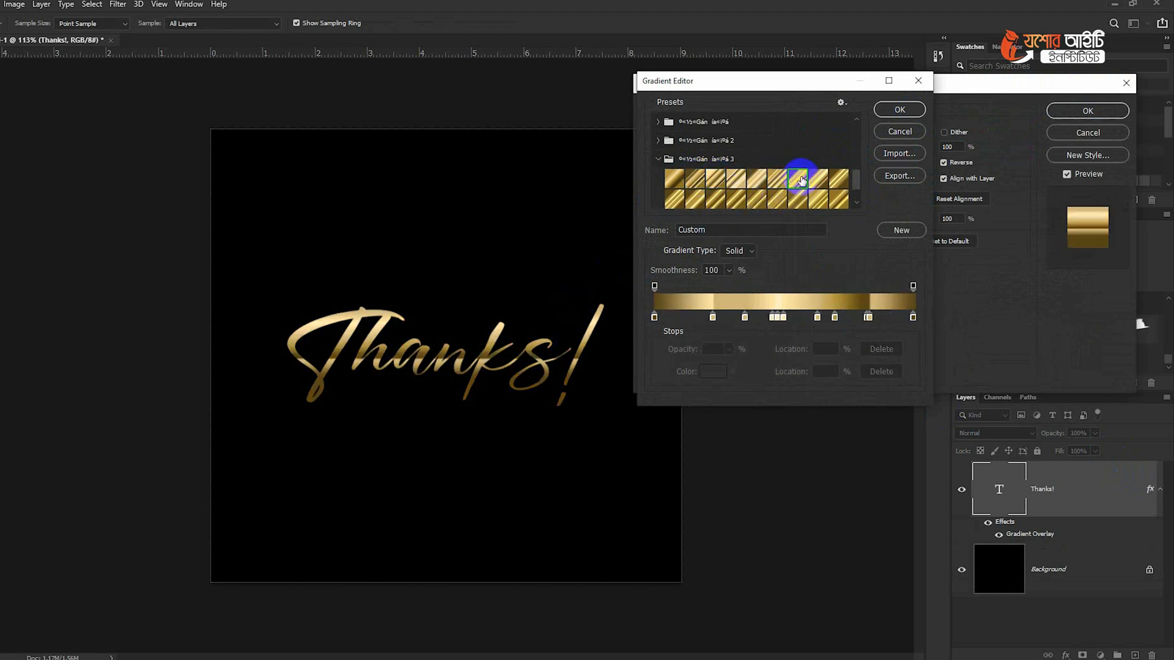
{"action": "left_click", "coordinate": [819, 178]}
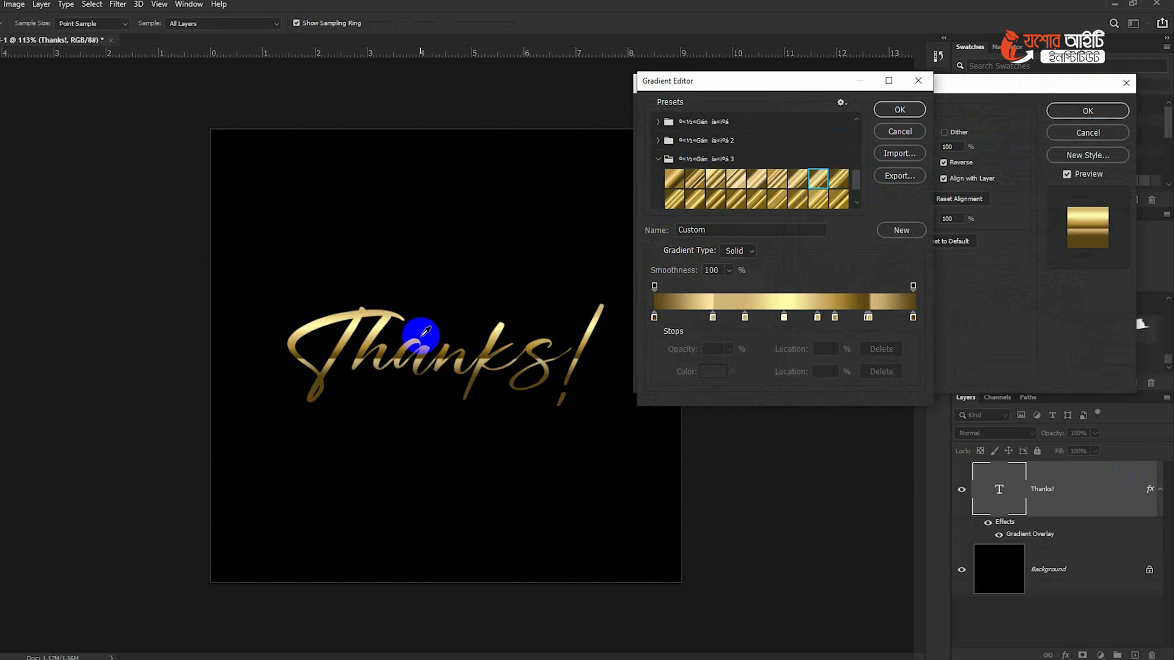
{"action": "left_click", "coordinate": [756, 202]}
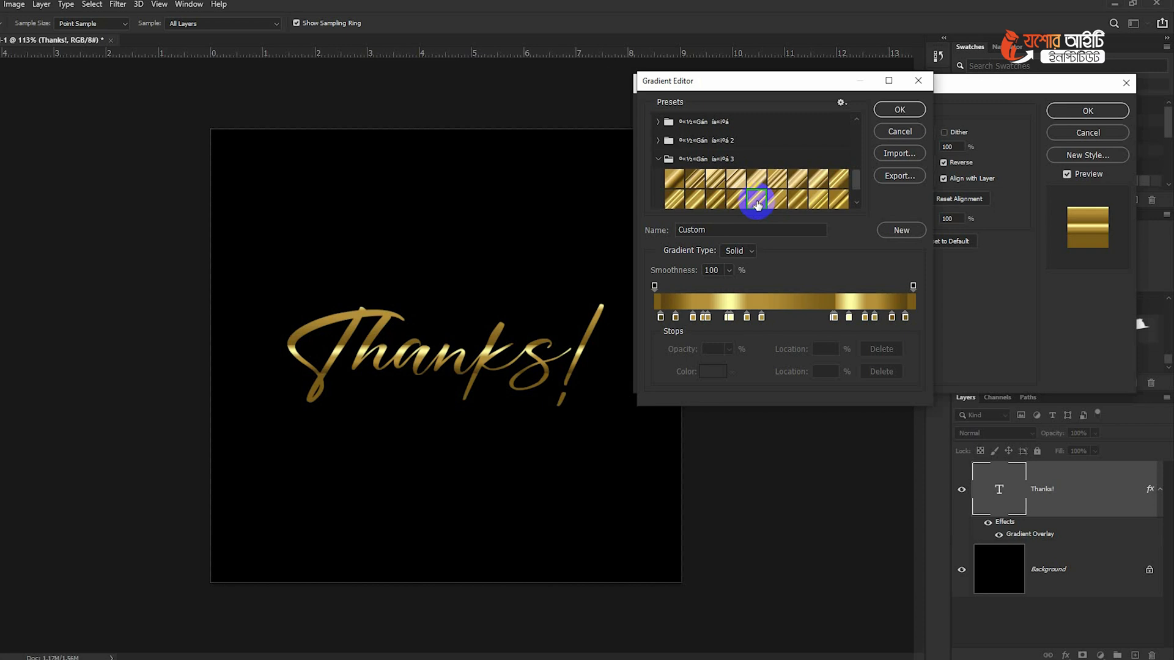
{"action": "left_click", "coordinate": [817, 205]}
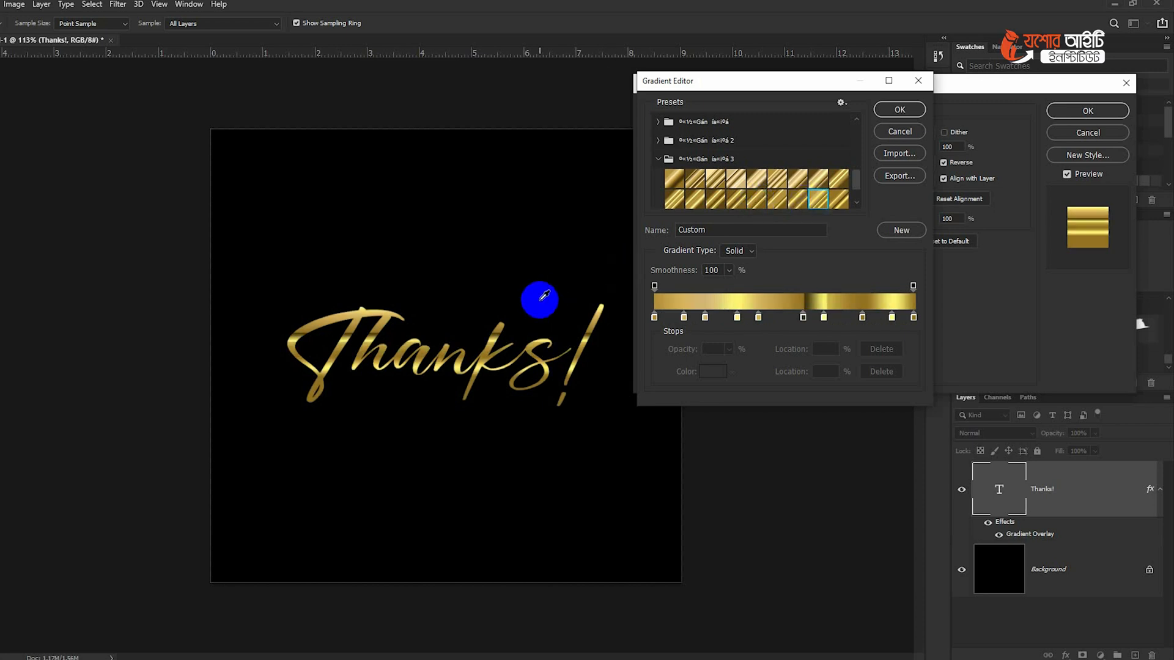
{"action": "left_click", "coordinate": [889, 104]}
- Try repositioning the gold gradient on the text with its angle set to 46°, then cancel the layer style
{"action": "mouse_move", "coordinate": [532, 333]}
{"action": "left_mouse_down"}
{"action": "mouse_move", "coordinate": [534, 307]}
{"action": "mouse_move", "coordinate": [530, 343]}
{"action": "mouse_move", "coordinate": [542, 333]}
{"action": "left_mouse_up"}
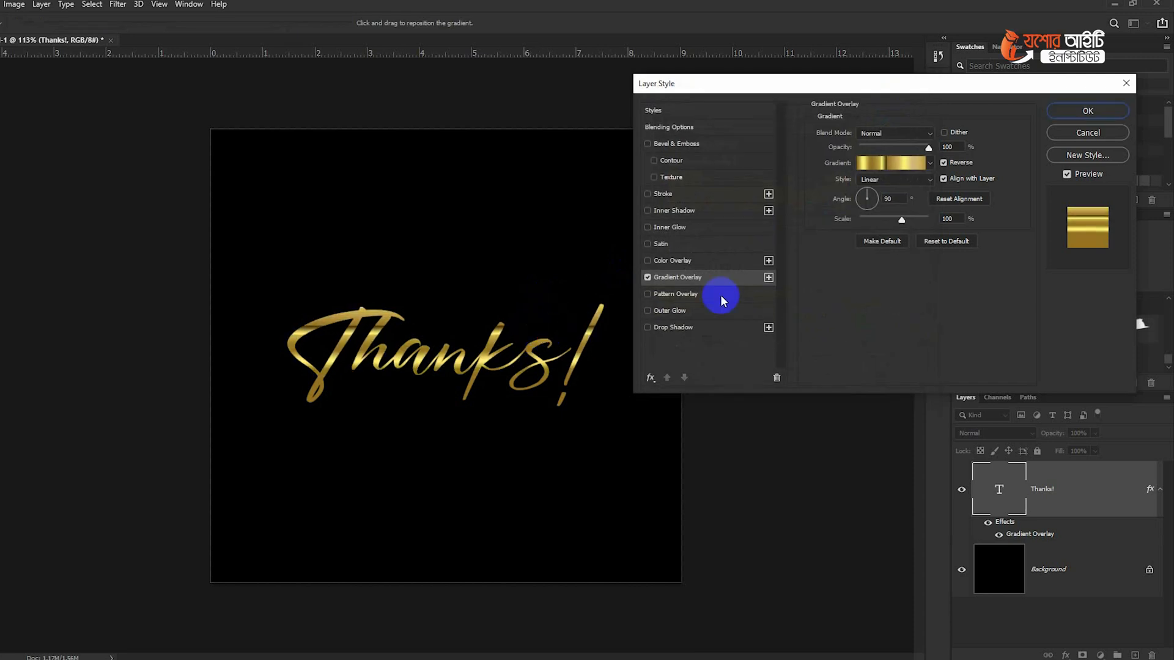
{"action": "left_click_drag", "start_coordinate": [862, 196], "coordinate": [869, 191]}
{"action": "mouse_move", "coordinate": [566, 330]}
{"action": "left_mouse_down"}
{"action": "mouse_move", "coordinate": [595, 335]}
{"action": "mouse_move", "coordinate": [582, 340]}
{"action": "left_mouse_up"}
{"action": "left_click", "coordinate": [876, 204]}
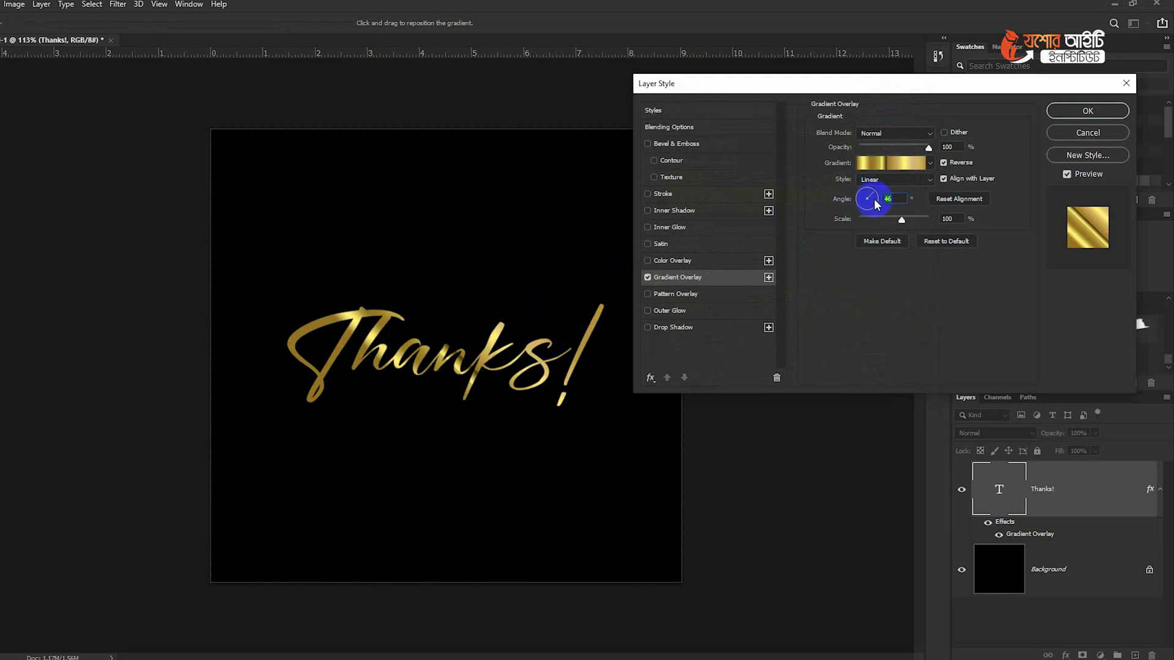
{"action": "left_click_drag", "start_coordinate": [546, 362], "coordinate": [550, 369]}
{"action": "left_click", "coordinate": [1074, 133]}
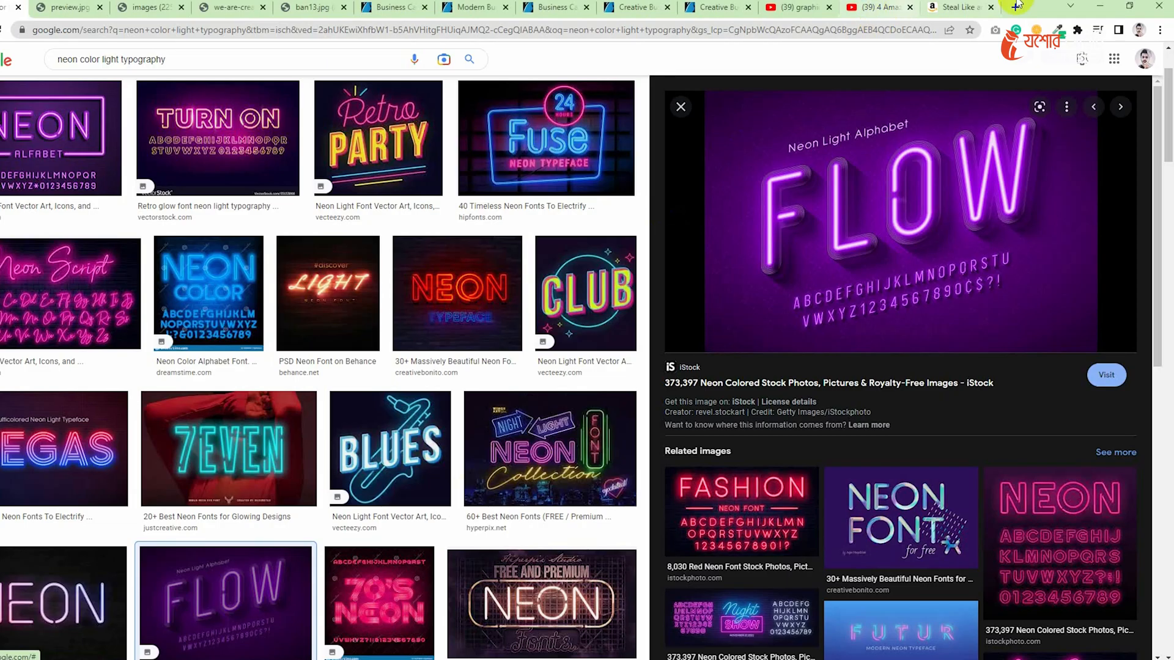
- Switch to Chrome and run a Google search for "metal gradient photoshop free download" in a new tab
{"action": "left_click", "coordinate": [1017, 6]}
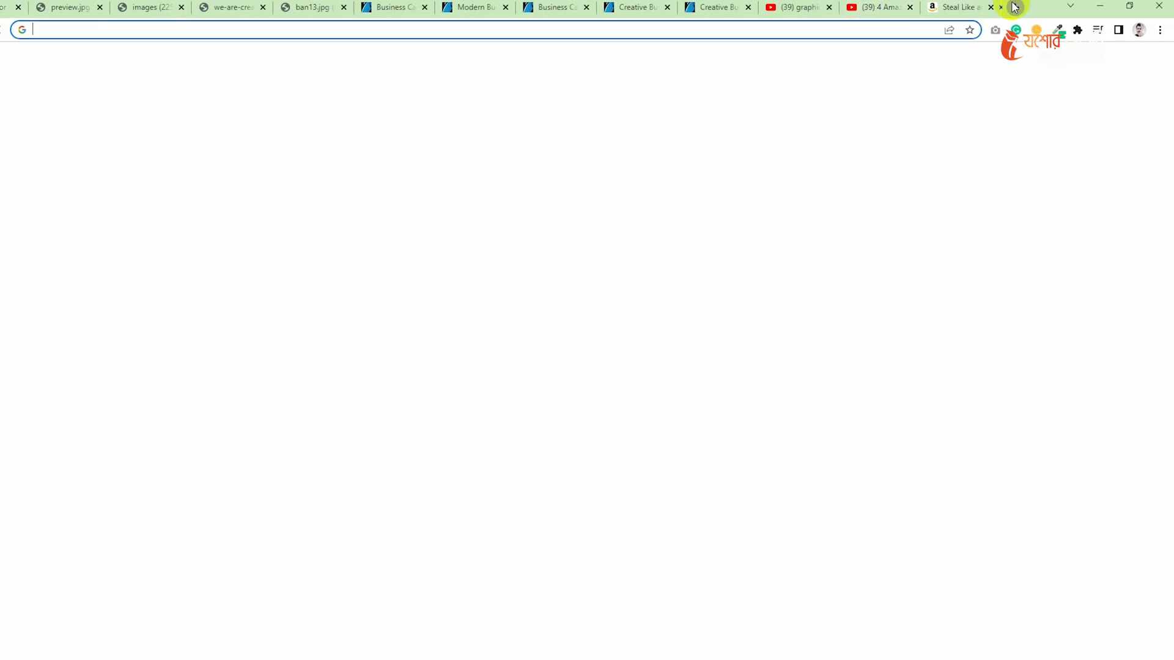
{"action": "type", "text": "metar"}
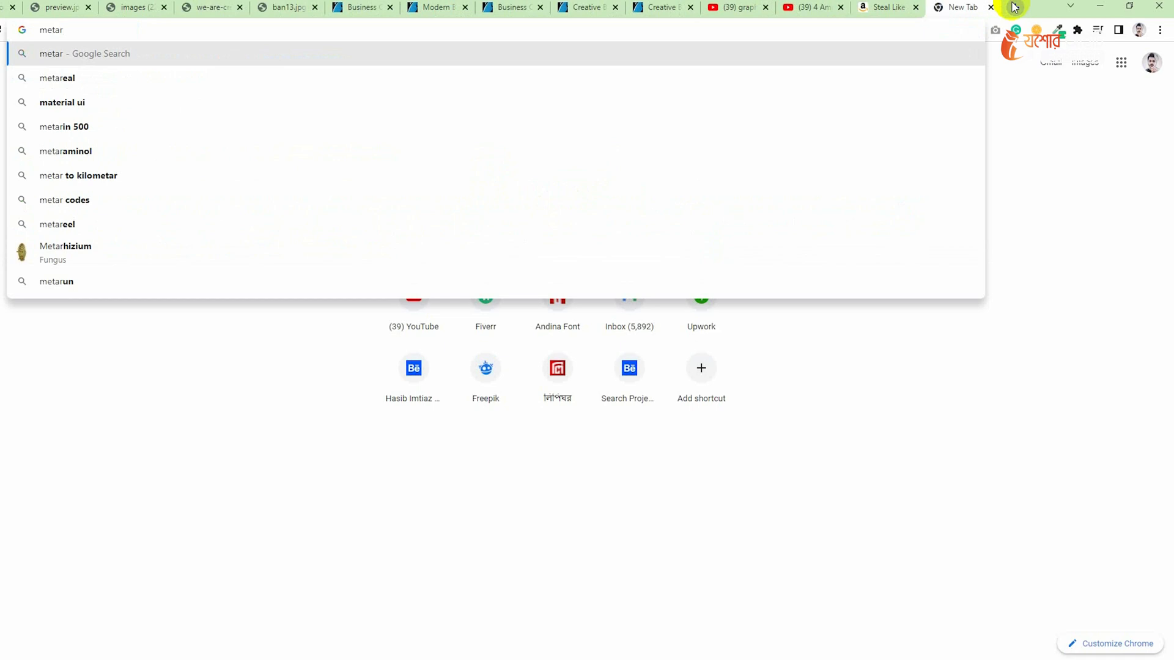
{"action": "key", "text": "BackSpace"}
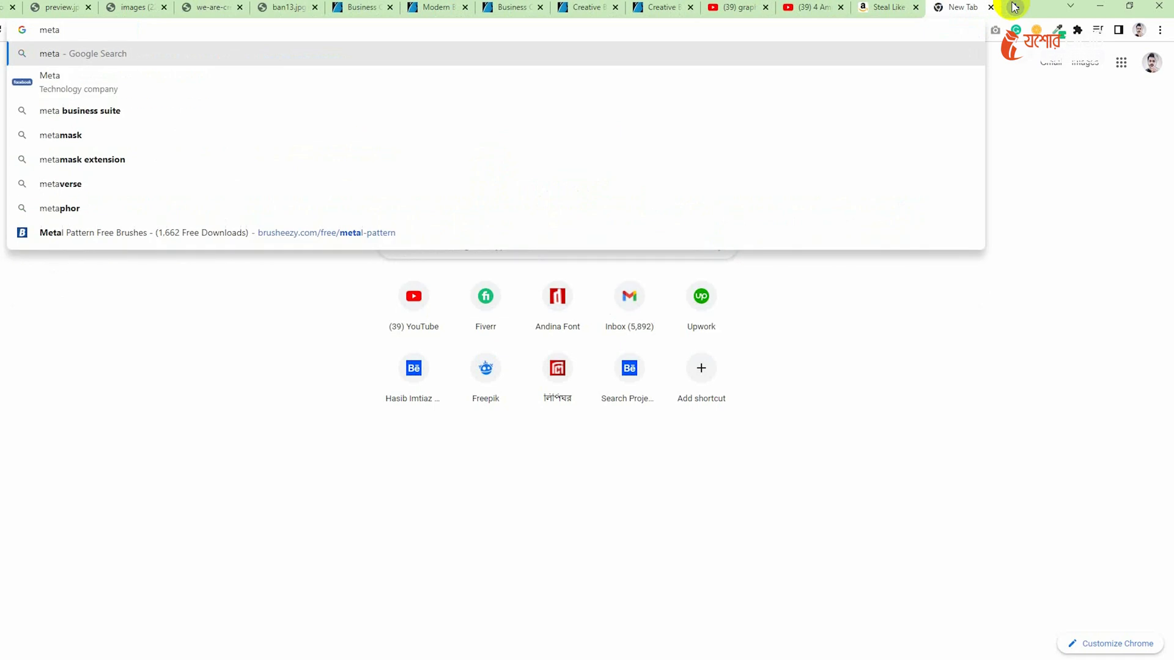
{"action": "type", "text": "l"}
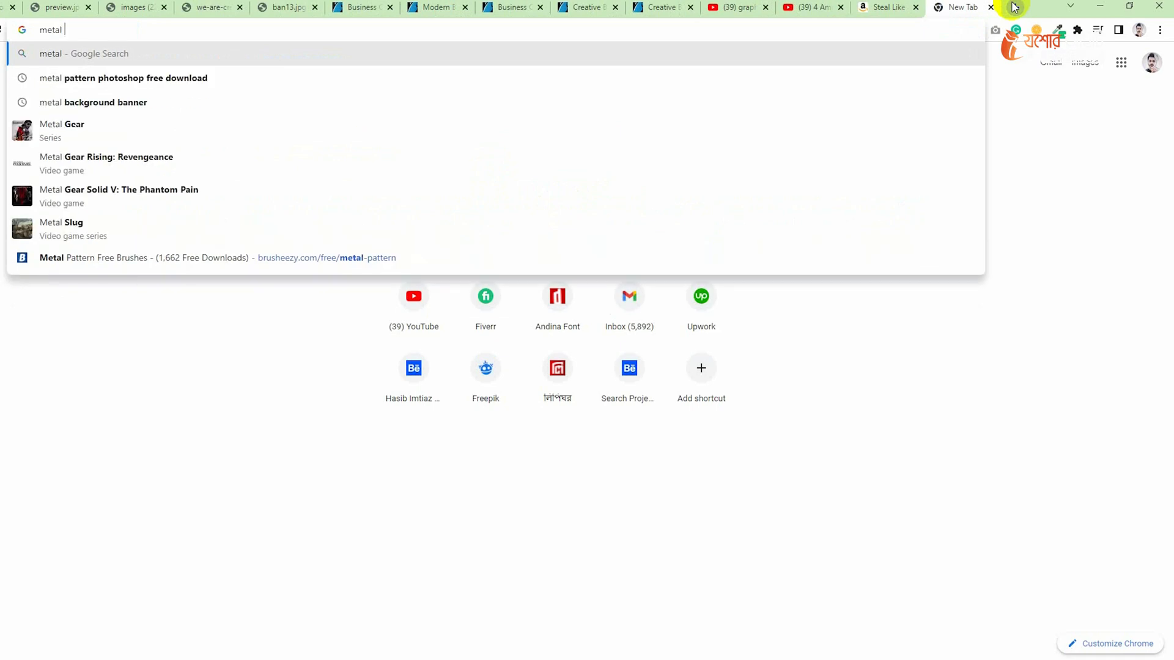
{"action": "type", "text": " gr"}
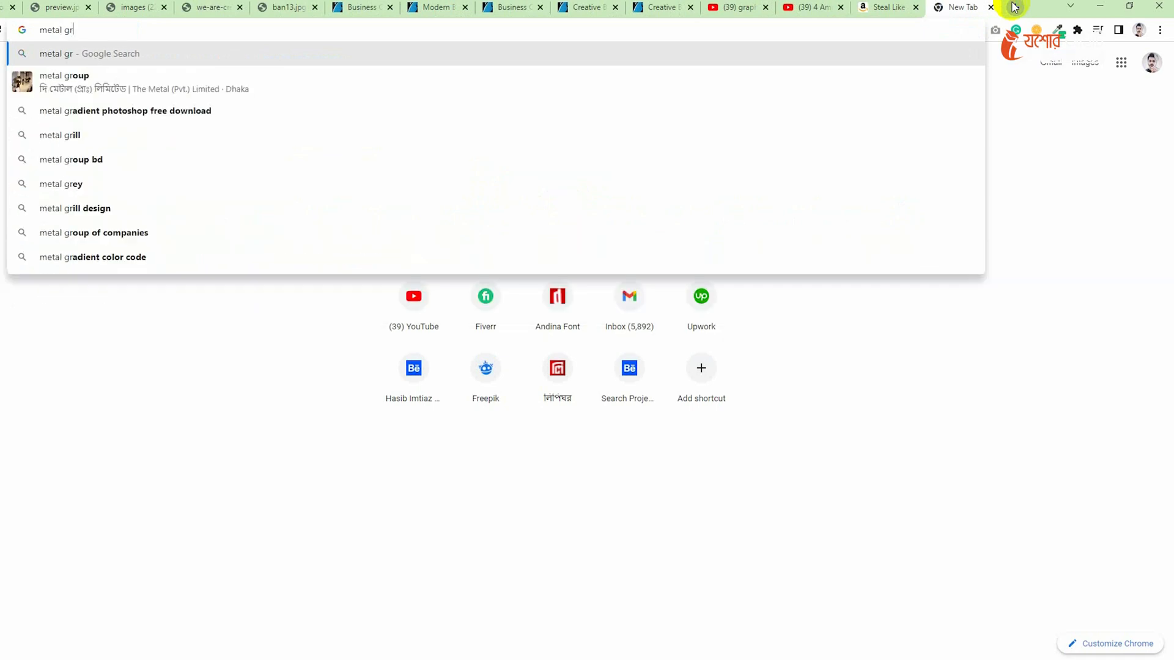
{"action": "key", "text": "Down"}
{"action": "key", "text": "Down"}
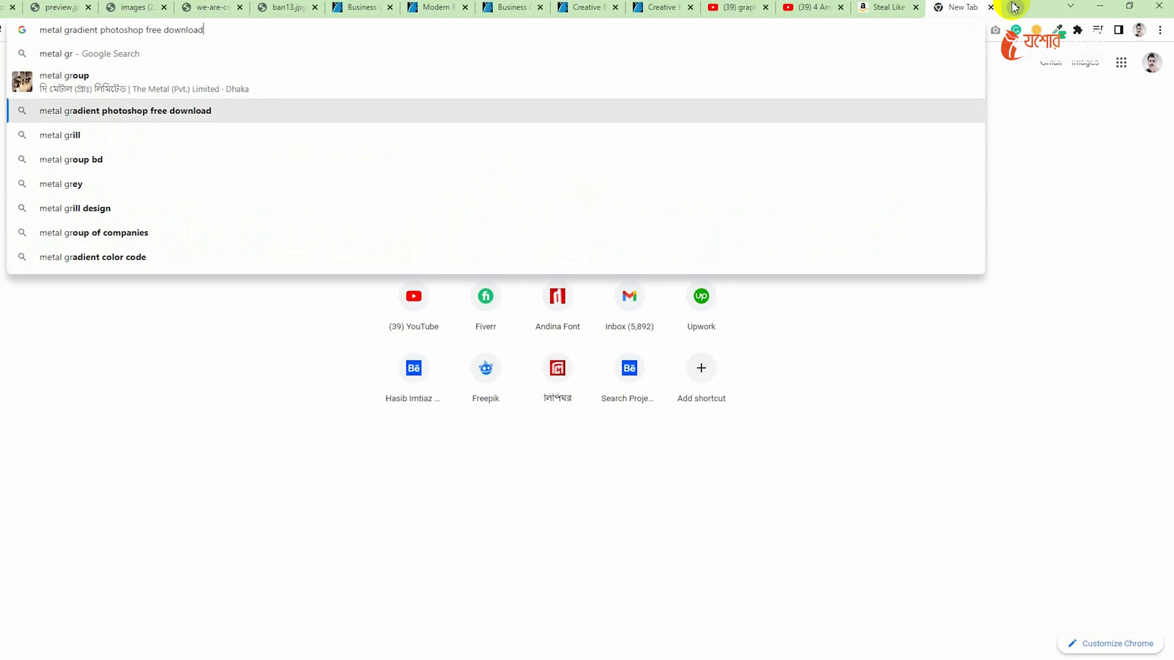
{"action": "key", "text": "Return"}
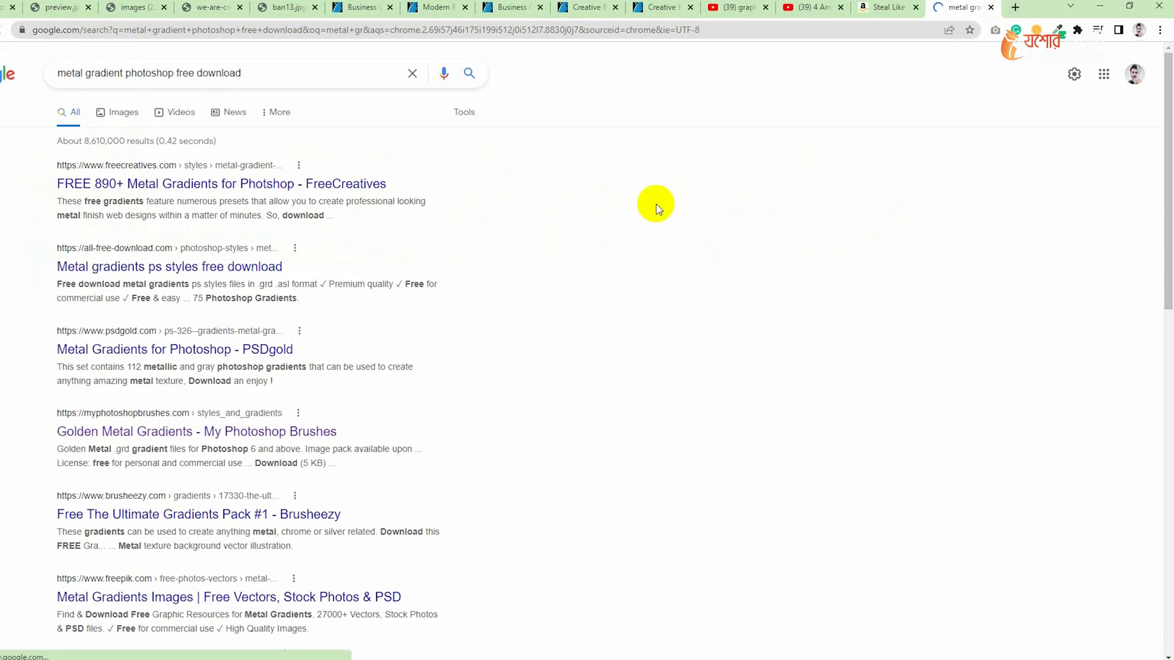
- Open the first five metal gradient search results, from FreeCreatives to Brusheezy, in separate background tabs
{"action": "middle_click", "coordinate": [114, 185]}
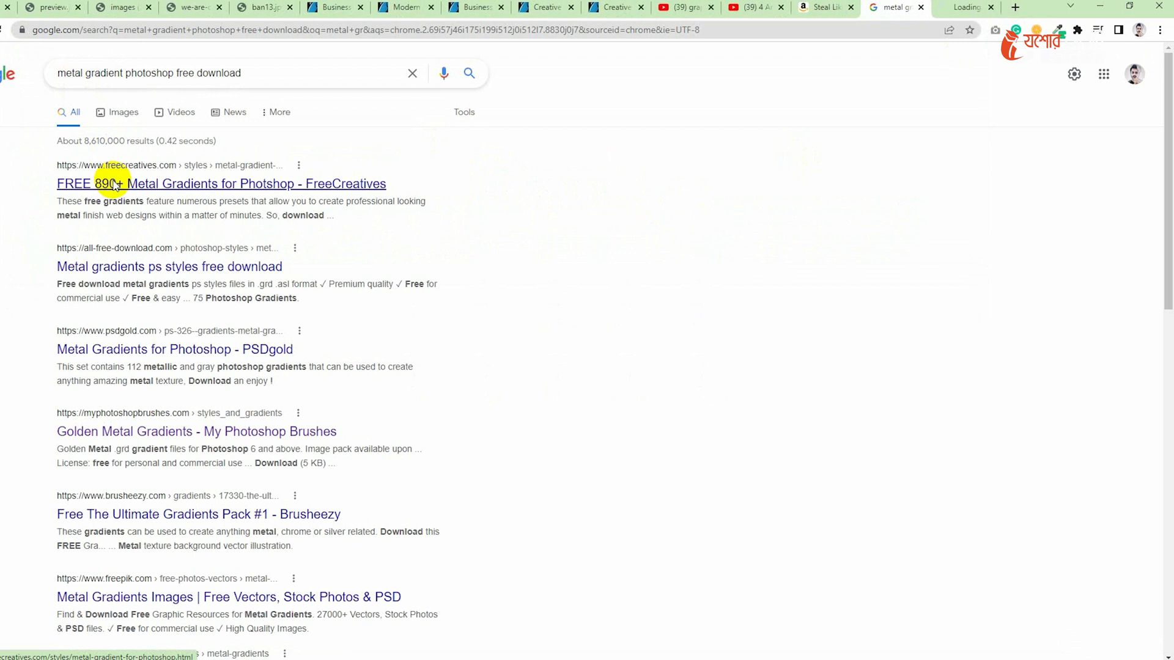
{"action": "middle_click", "coordinate": [164, 269]}
{"action": "middle_click", "coordinate": [157, 349]}
{"action": "middle_click", "coordinate": [140, 433]}
{"action": "middle_click", "coordinate": [137, 519]}
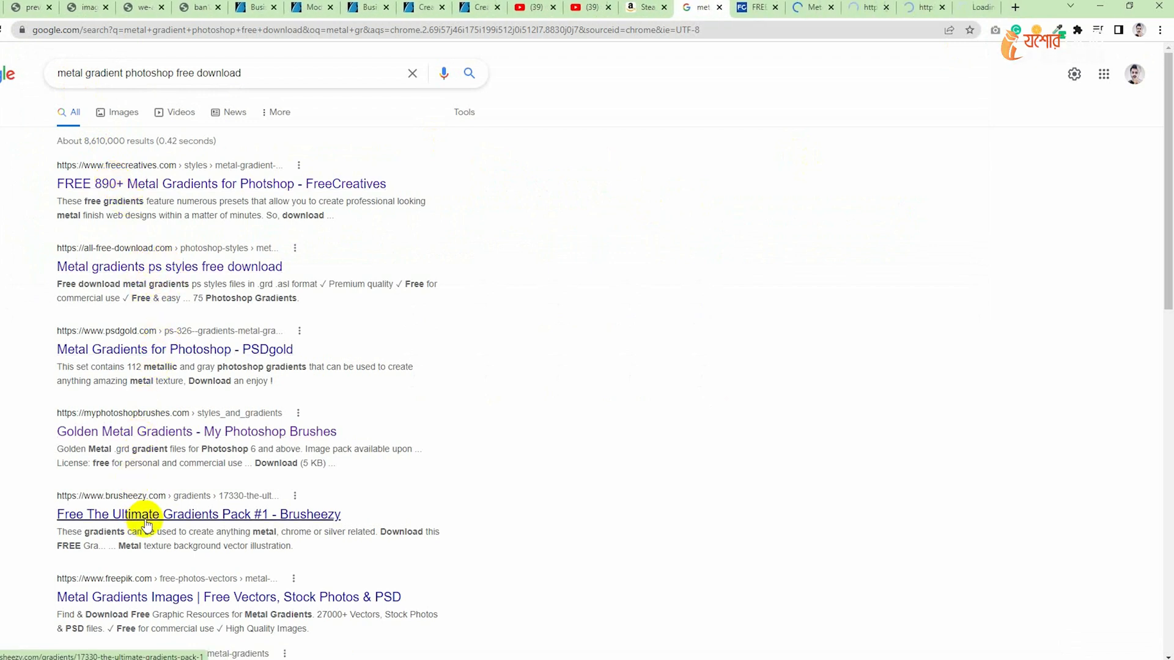
- Browse the metal gradient packs for Photoshop offered on the FreeCreatives page
{"action": "left_click", "coordinate": [743, 7]}
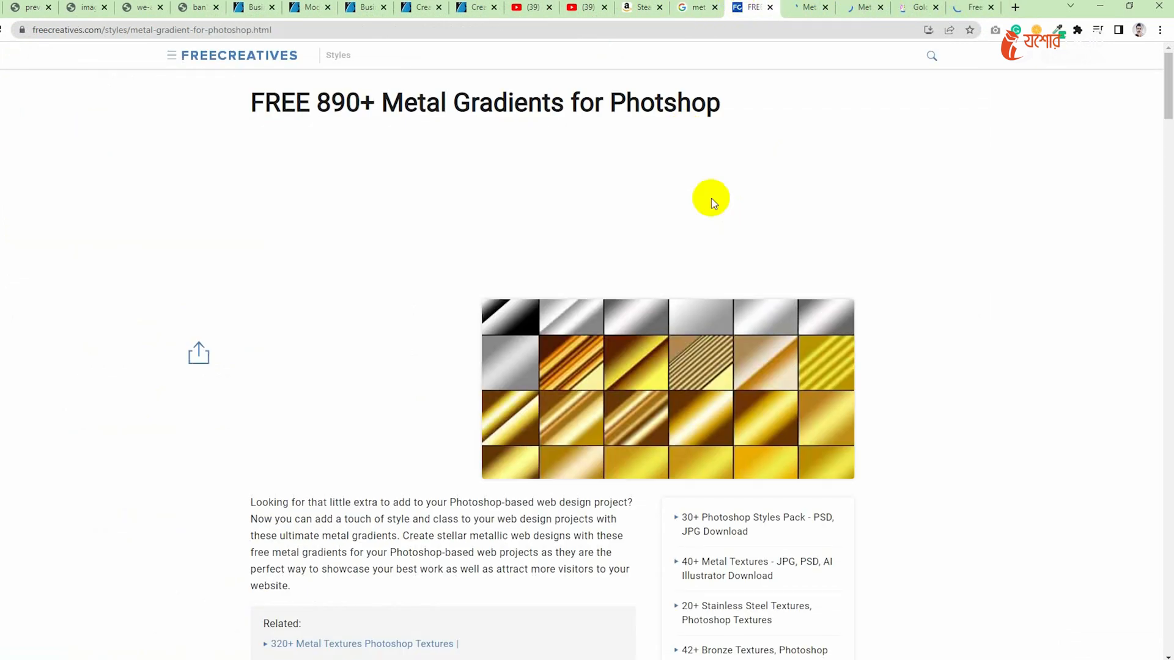
{"action": "scroll", "coordinate": [568, 262], "scroll_direction": "down", "scroll_amount": 7}
{"action": "scroll", "coordinate": [569, 262], "scroll_direction": "up", "scroll_amount": 3}
{"action": "scroll", "coordinate": [668, 280], "scroll_direction": "up", "scroll_amount": 3}
{"action": "scroll", "coordinate": [636, 292], "scroll_direction": "down", "scroll_amount": 15}
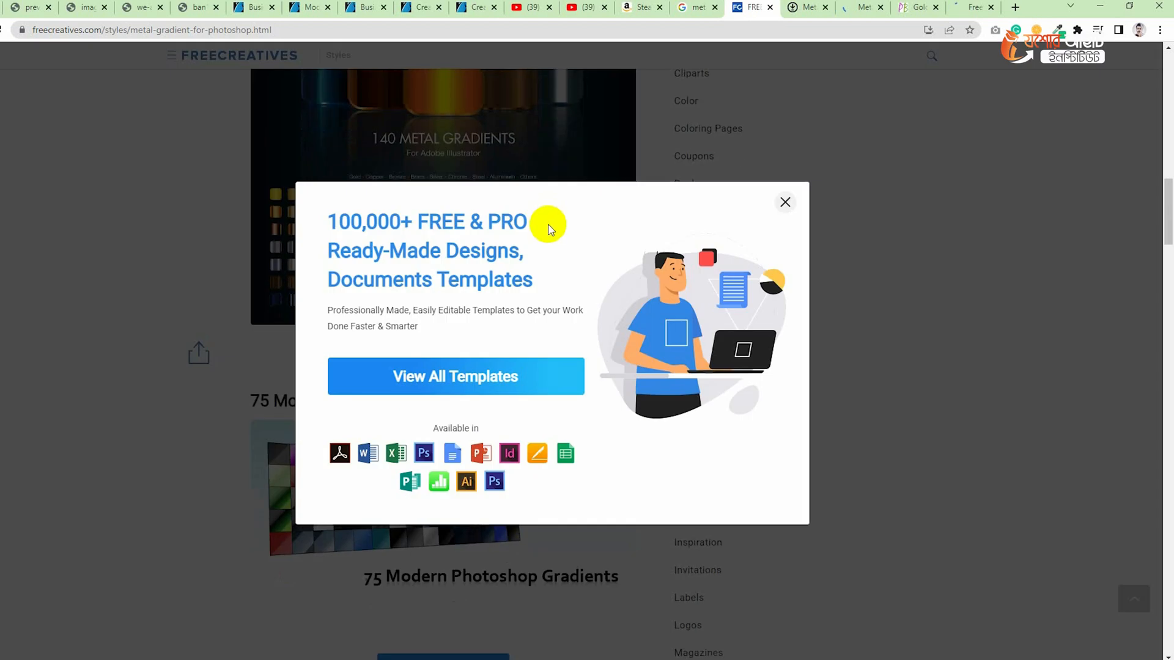
{"action": "scroll", "coordinate": [545, 227], "scroll_direction": "down", "scroll_amount": 6}
{"action": "left_click", "coordinate": [782, 201]}
{"action": "scroll", "coordinate": [431, 277], "scroll_direction": "down", "scroll_amount": 20}
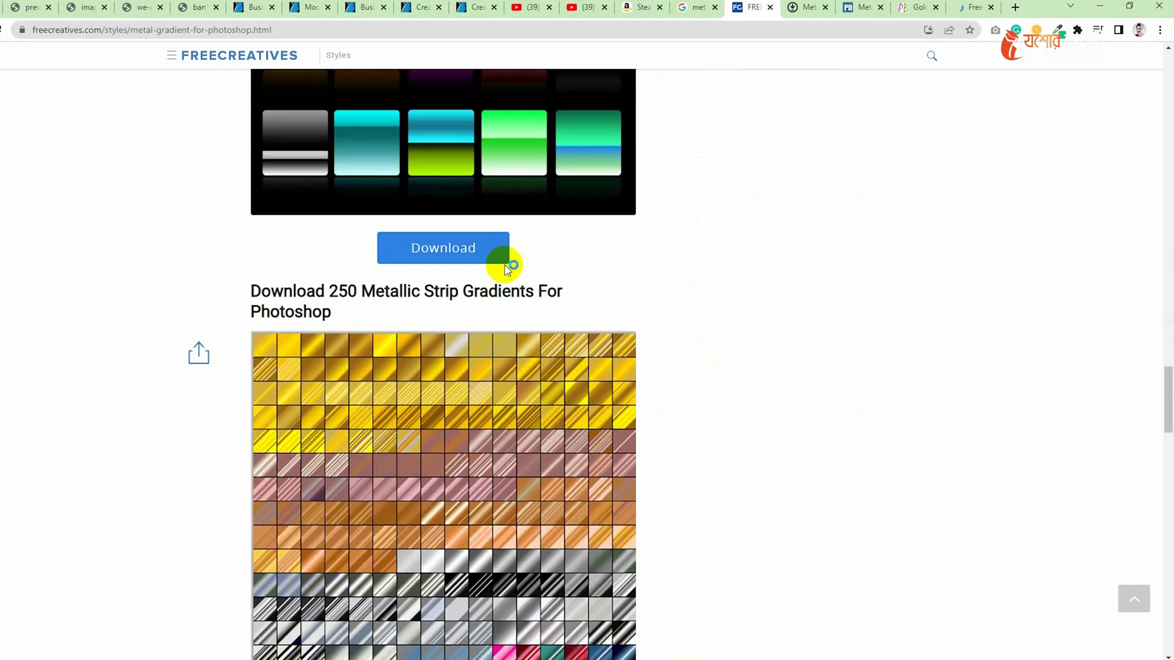
{"action": "scroll", "coordinate": [504, 265], "scroll_direction": "down", "scroll_amount": 20}
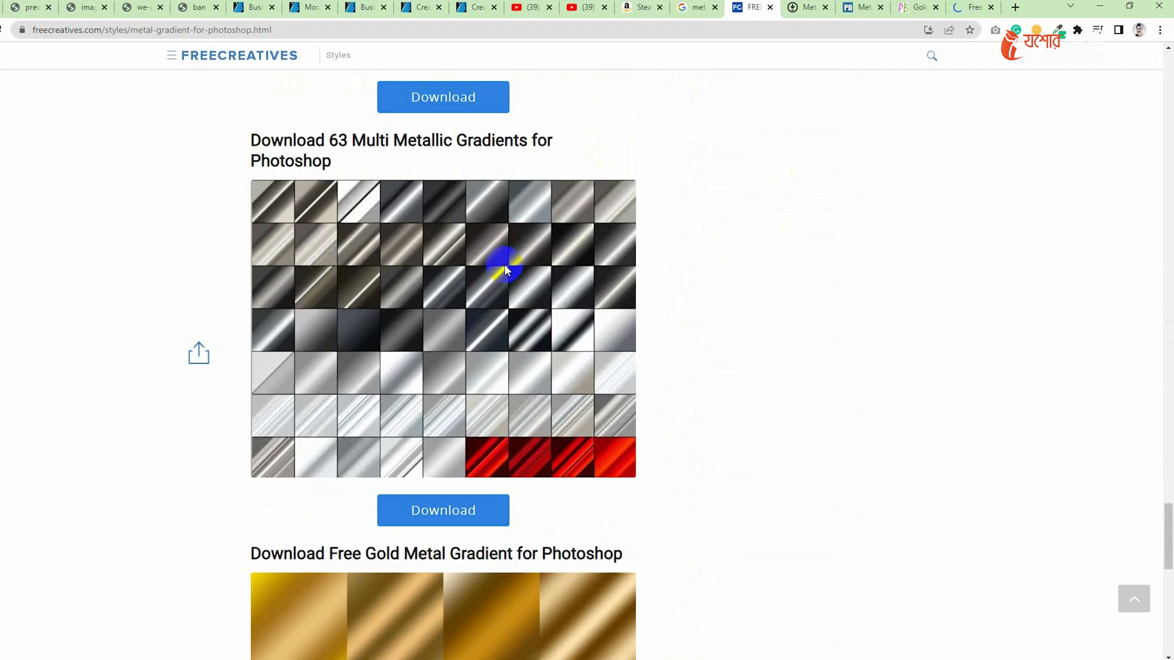
{"action": "scroll", "coordinate": [504, 264], "scroll_direction": "down", "scroll_amount": 13}
{"action": "scroll", "coordinate": [505, 265], "scroll_direction": "up", "scroll_amount": 20}
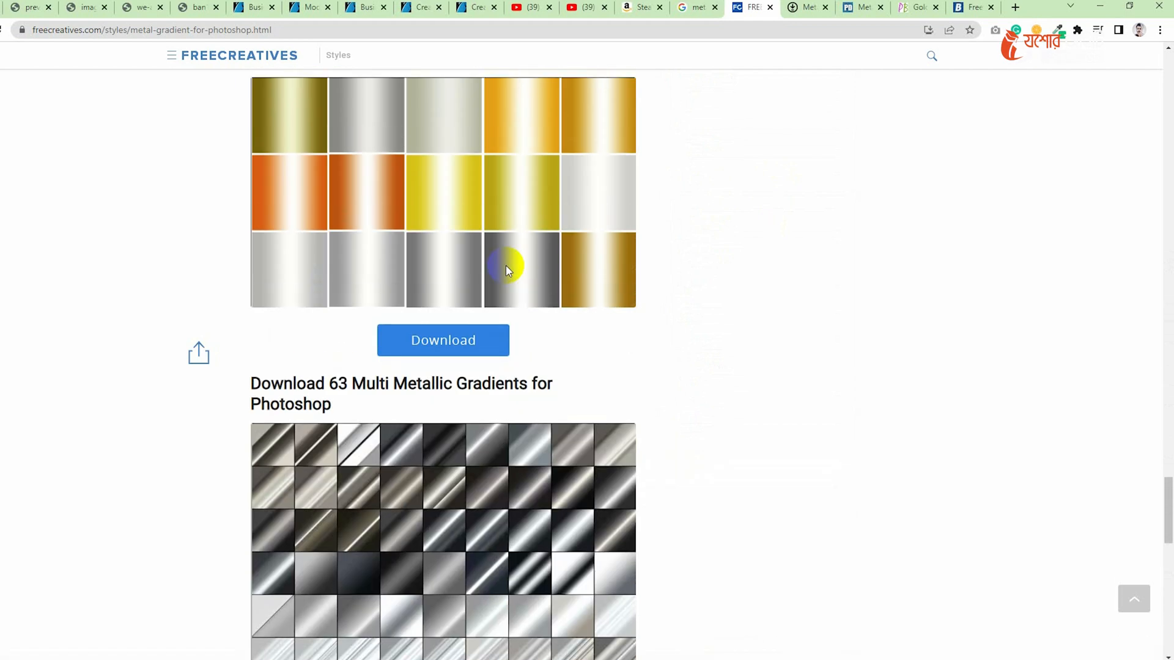
{"action": "scroll", "coordinate": [504, 265], "scroll_direction": "down", "scroll_amount": 4}
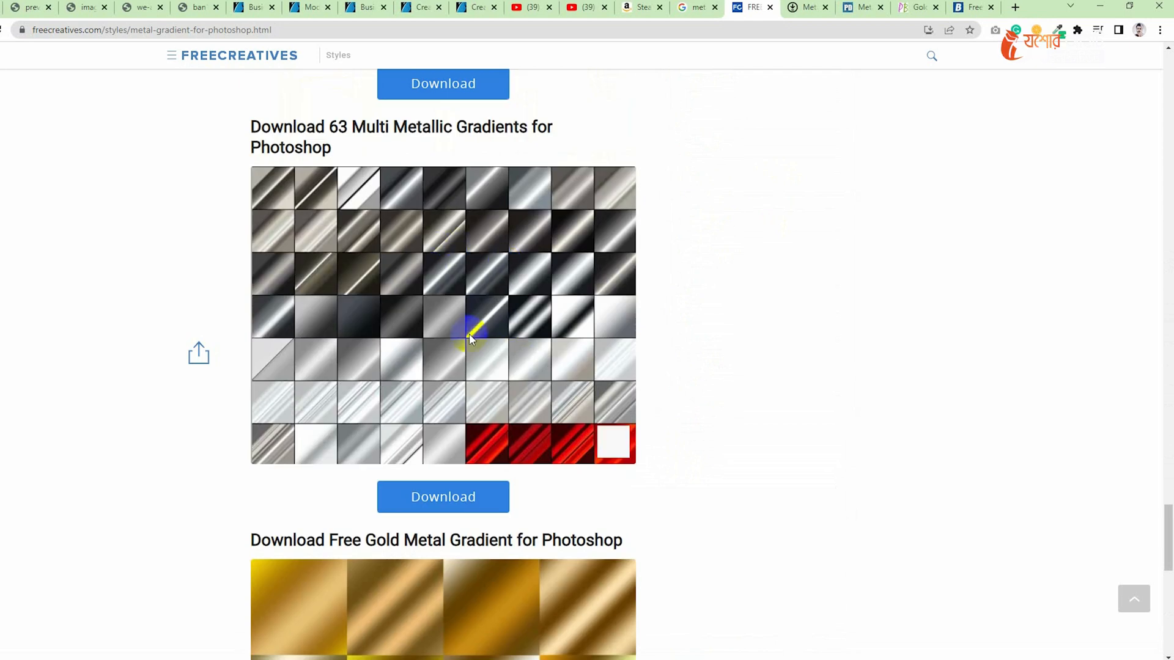
- Open the download link for the 63 Multi Metallic Gradients pack and check the all-free-download and Psdgold gradient pages
{"action": "left_click", "coordinate": [447, 509]}
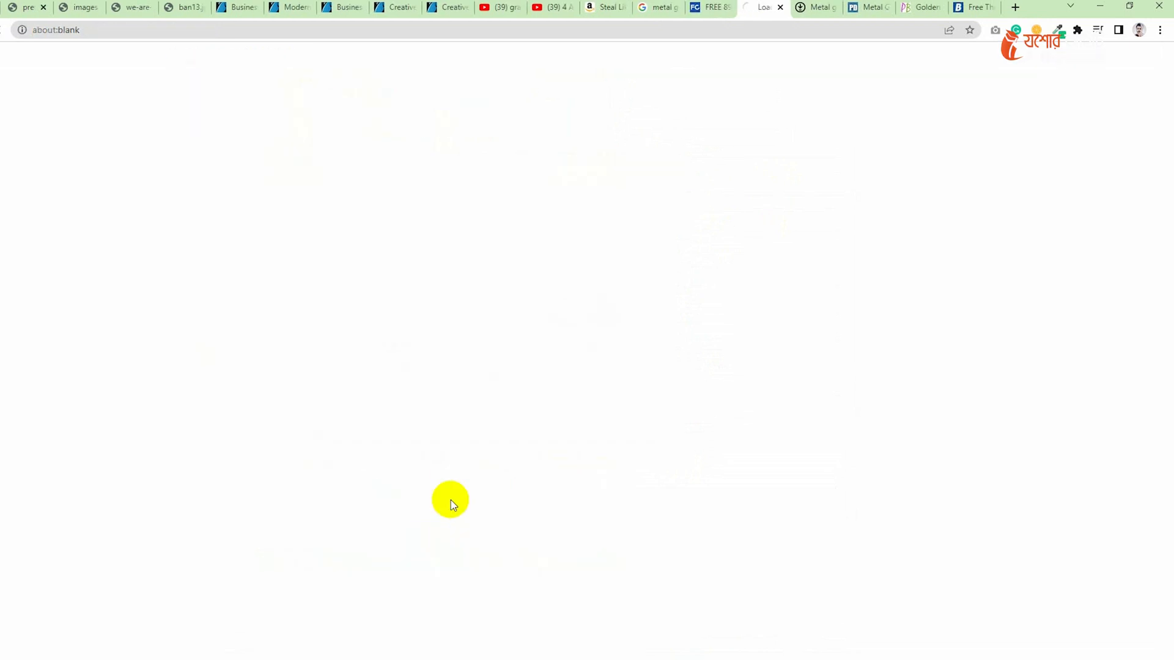
{"action": "left_click", "coordinate": [831, 6]}
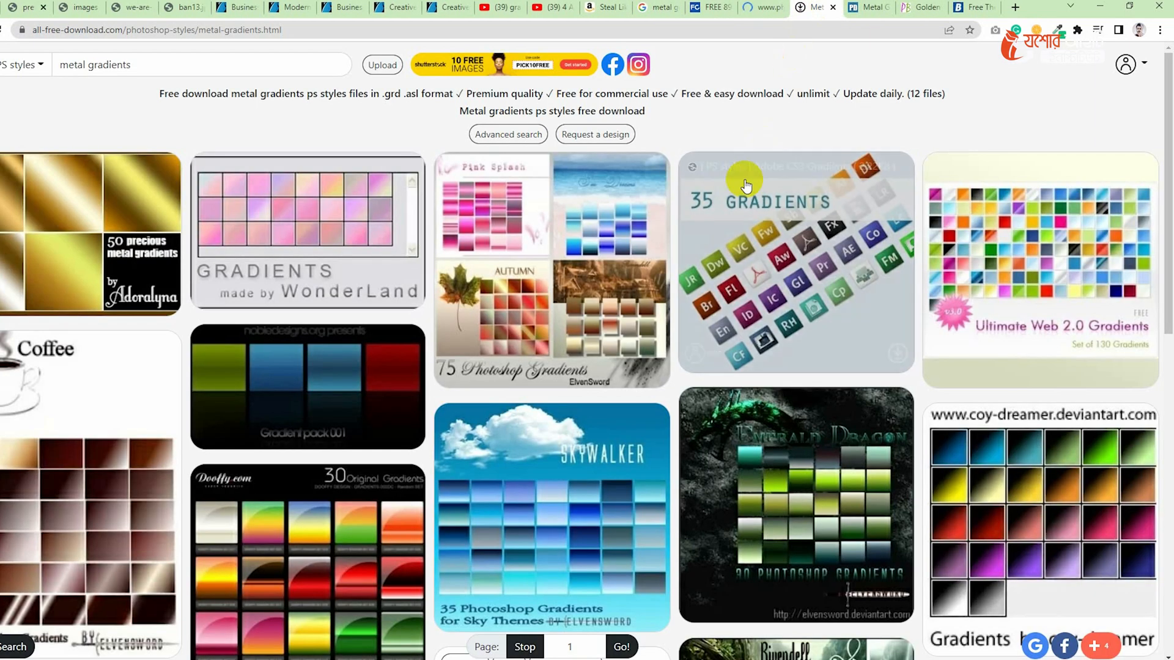
{"action": "left_click", "coordinate": [770, 6]}
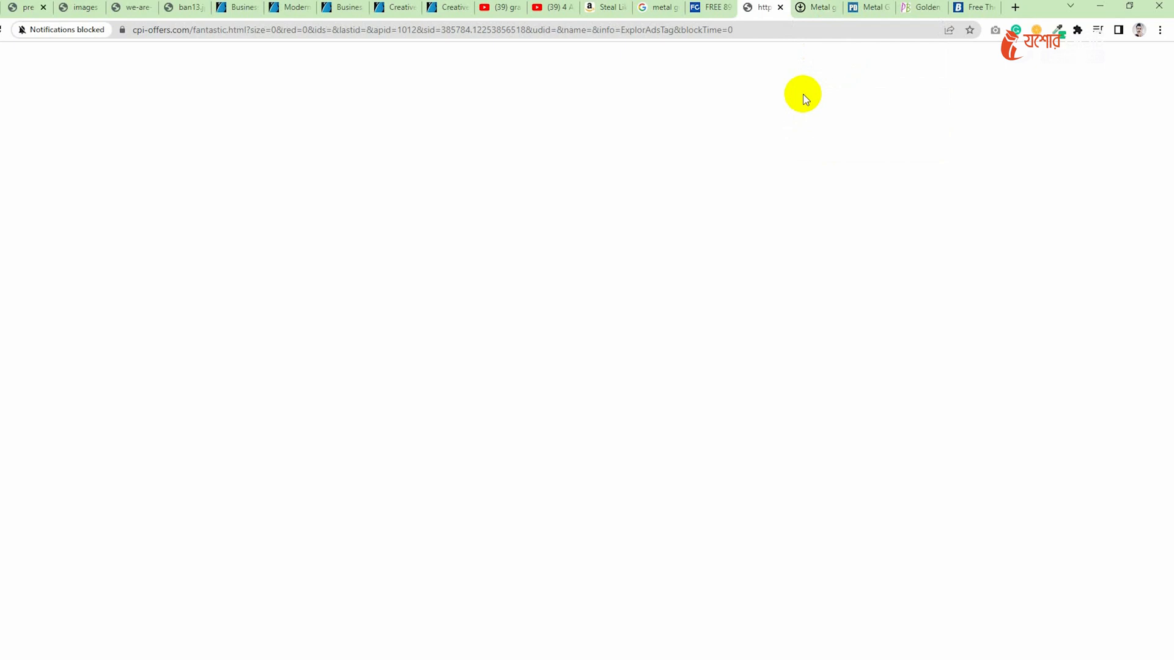
{"action": "left_click", "coordinate": [822, 8]}
{"action": "left_click", "coordinate": [862, 8]}
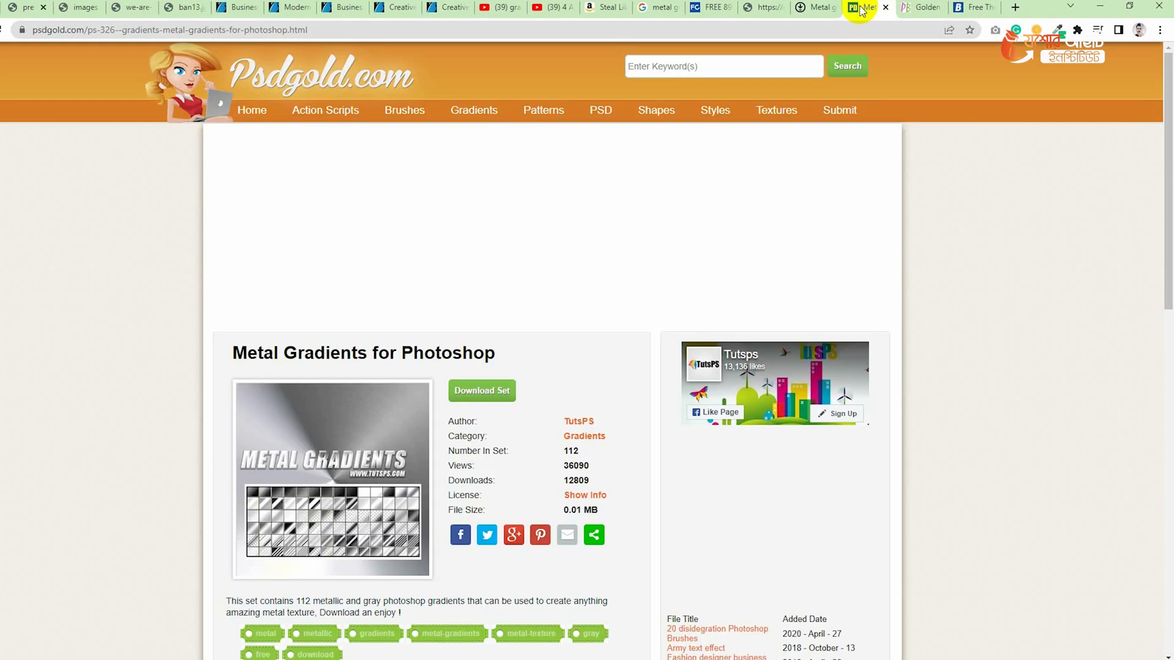
- Download the Metal Gradients for Photoshop set from the Psdgold page and open the downloaded ZIP archive
{"action": "scroll", "coordinate": [480, 306], "scroll_direction": "down", "scroll_amount": 5}
{"action": "scroll", "coordinate": [479, 359], "scroll_direction": "up", "scroll_amount": 3}
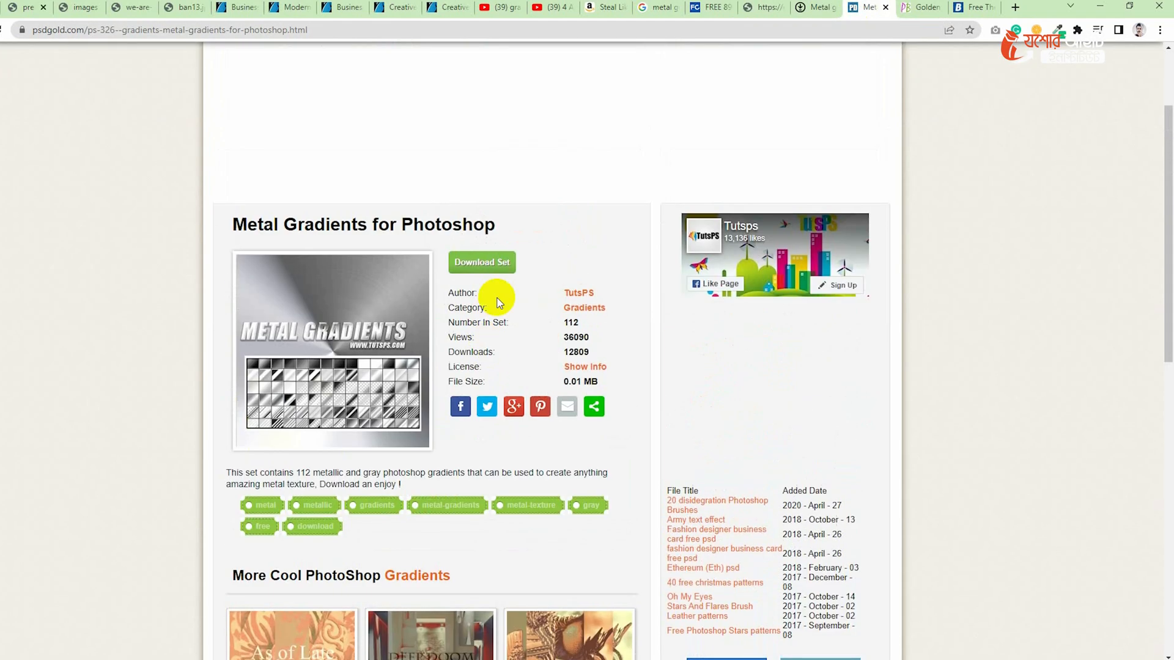
{"action": "left_click", "coordinate": [483, 264]}
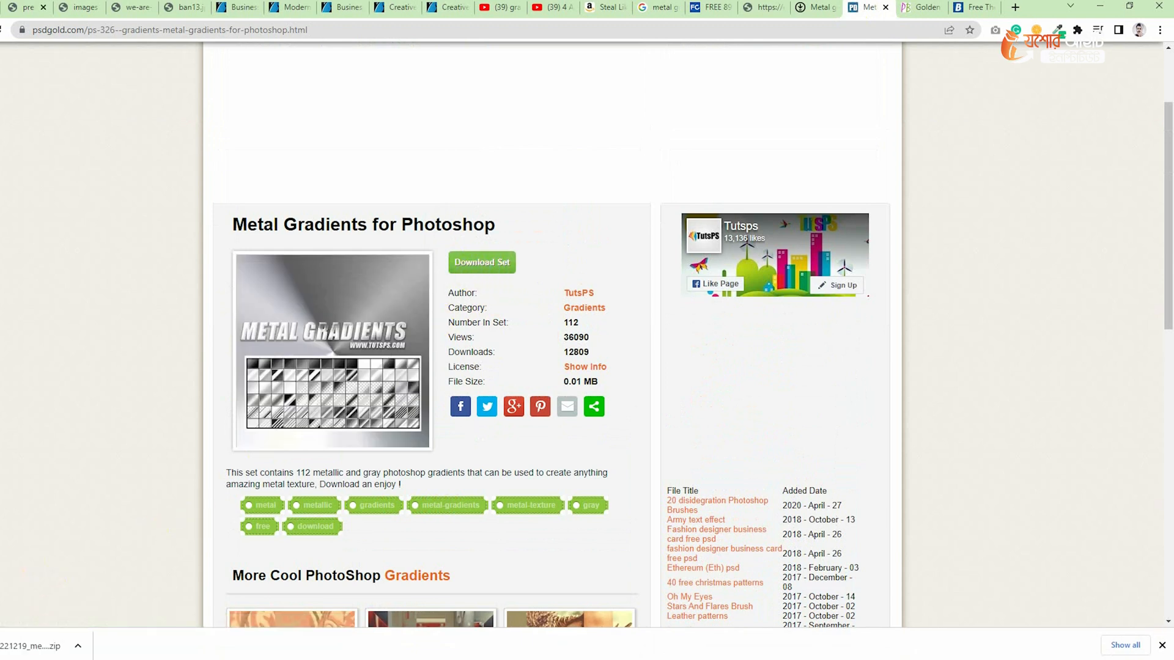
{"action": "left_click", "coordinate": [9, 652]}
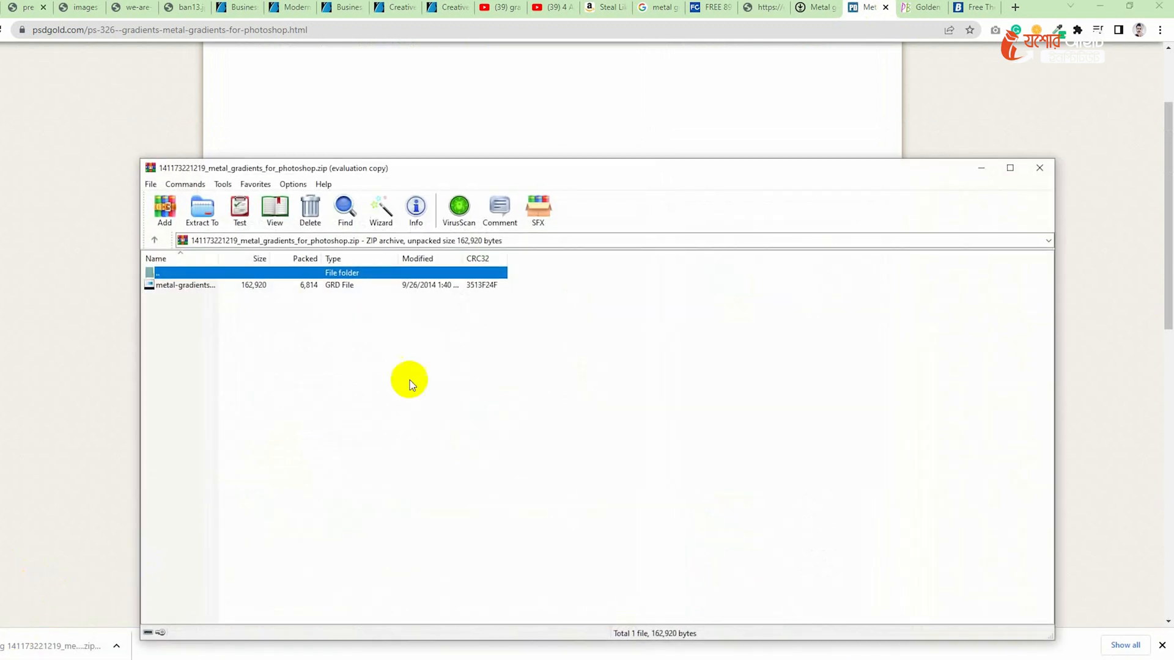
- Extract the metal gradients GRD file from the archive to the desktop and load it into Photoshop
{"action": "left_click", "coordinate": [1100, 7]}
{"action": "left_click", "coordinate": [1111, 8]}
{"action": "left_click", "coordinate": [695, 354]}
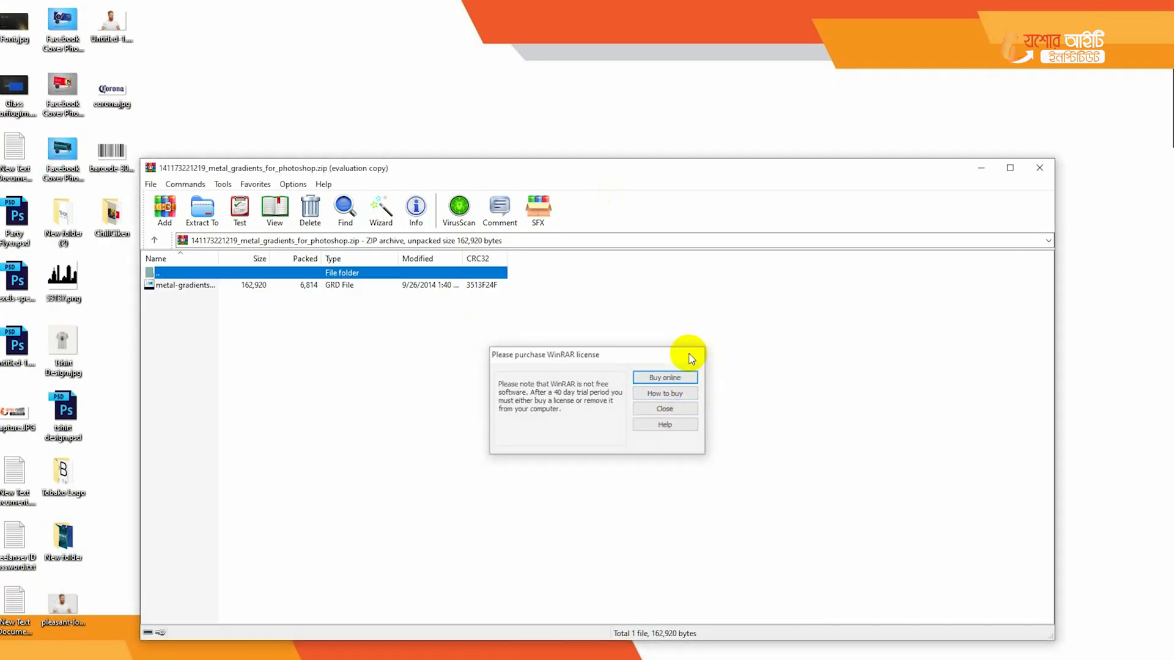
{"action": "left_click_drag", "start_coordinate": [195, 284], "coordinate": [353, 142]}
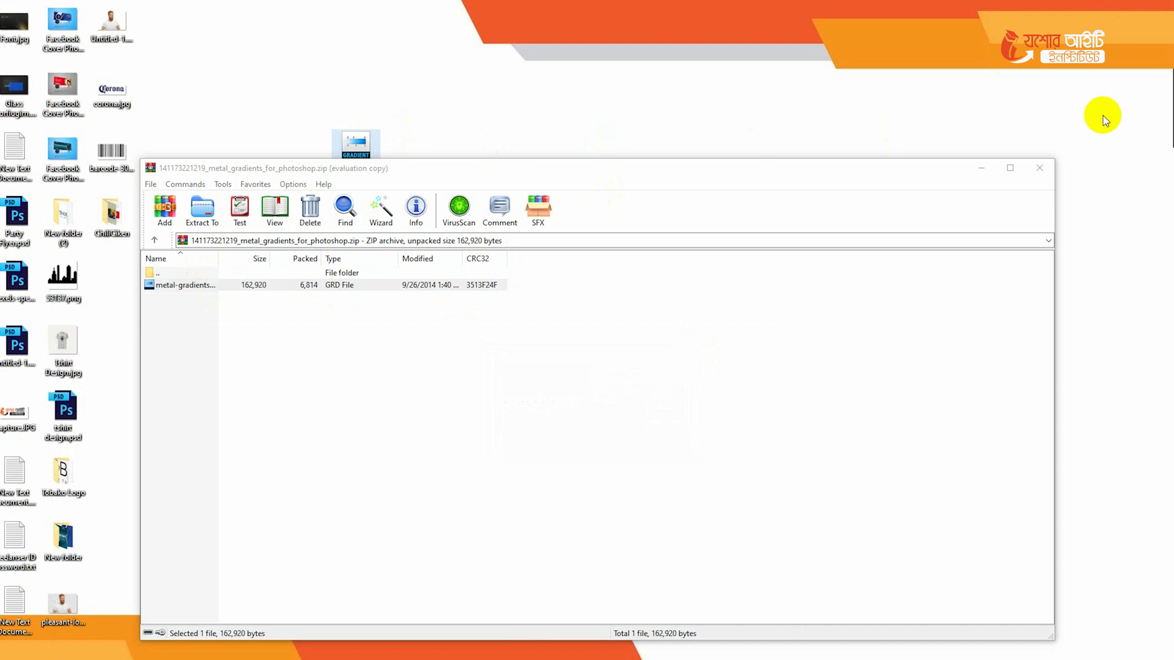
{"action": "left_click", "coordinate": [1037, 169]}
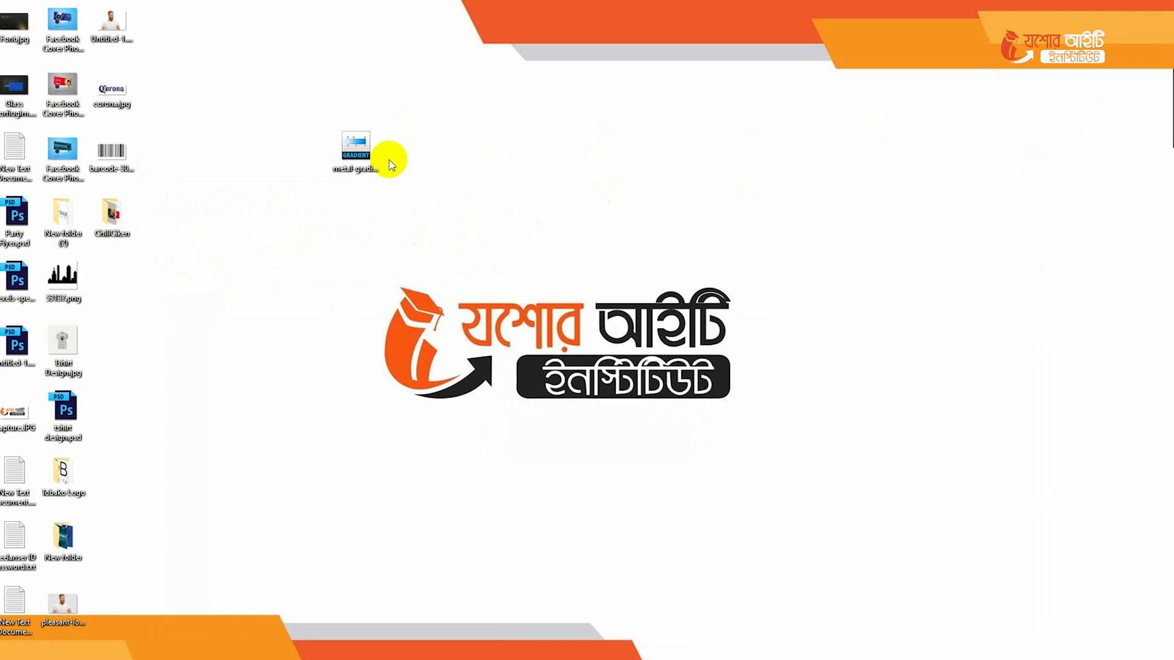
{"action": "left_click", "coordinate": [352, 149]}
{"action": "double_click", "coordinate": [351, 149]}
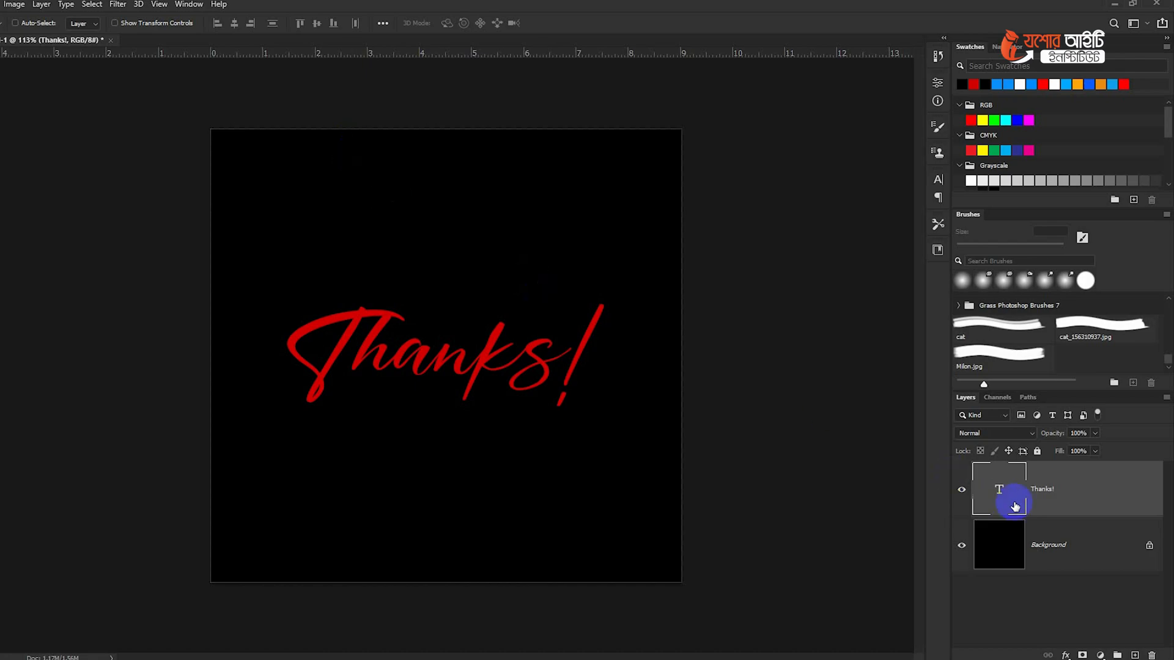
- Add a Gradient Overlay to the Thanks! text layer using a silver preset from the metal-gradients-by-tutsps group
{"action": "double_click", "coordinate": [1111, 496]}
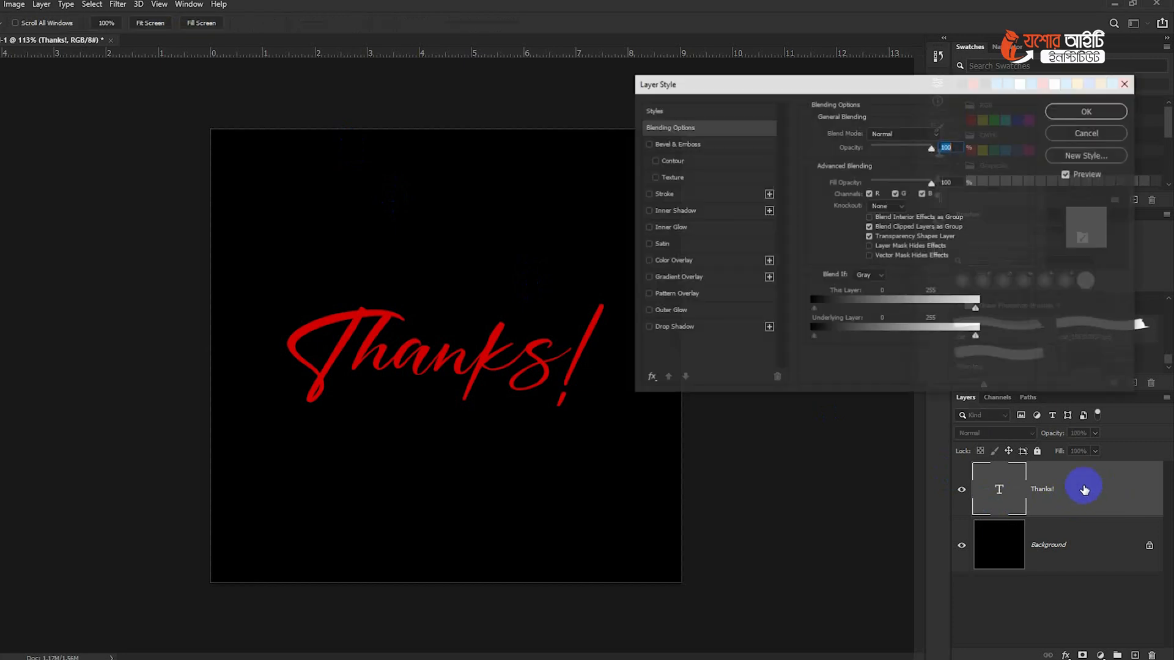
{"action": "left_click", "coordinate": [684, 278]}
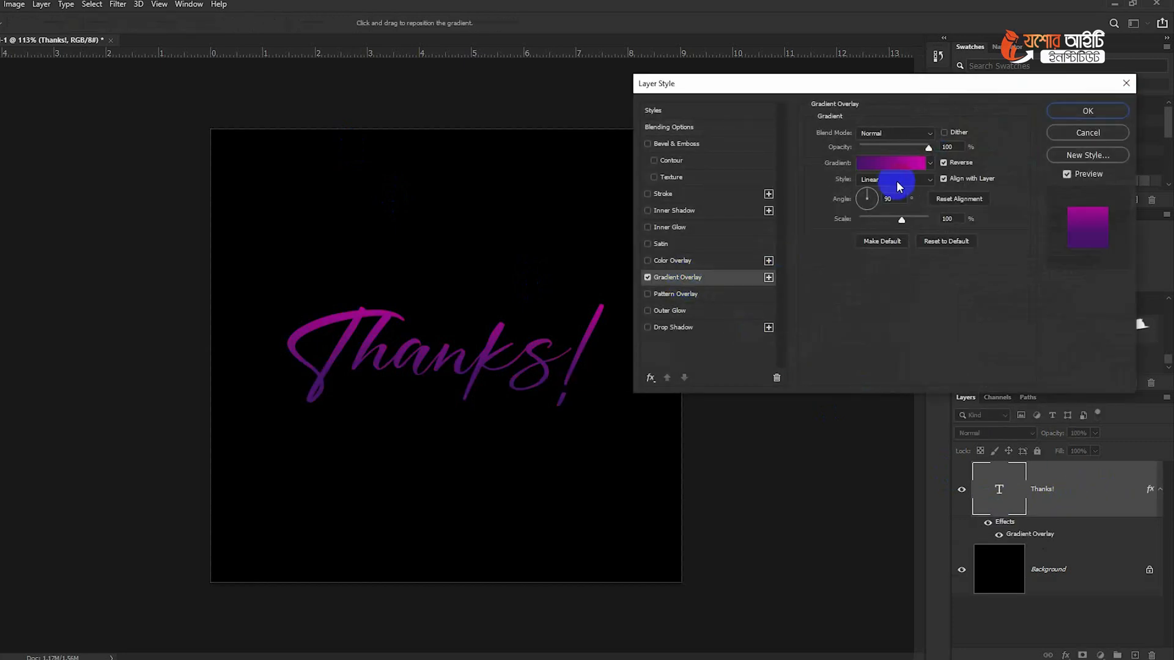
{"action": "left_click", "coordinate": [930, 164]}
{"action": "left_click_drag", "start_coordinate": [1003, 273], "coordinate": [1006, 310]}
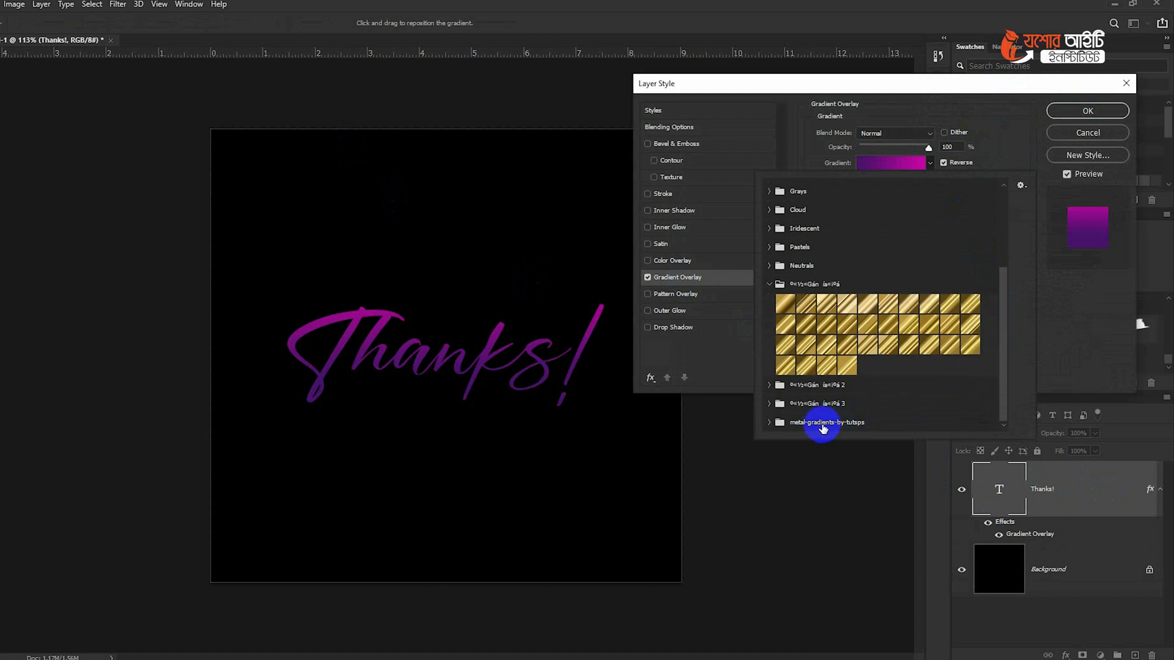
{"action": "left_click", "coordinate": [770, 423]}
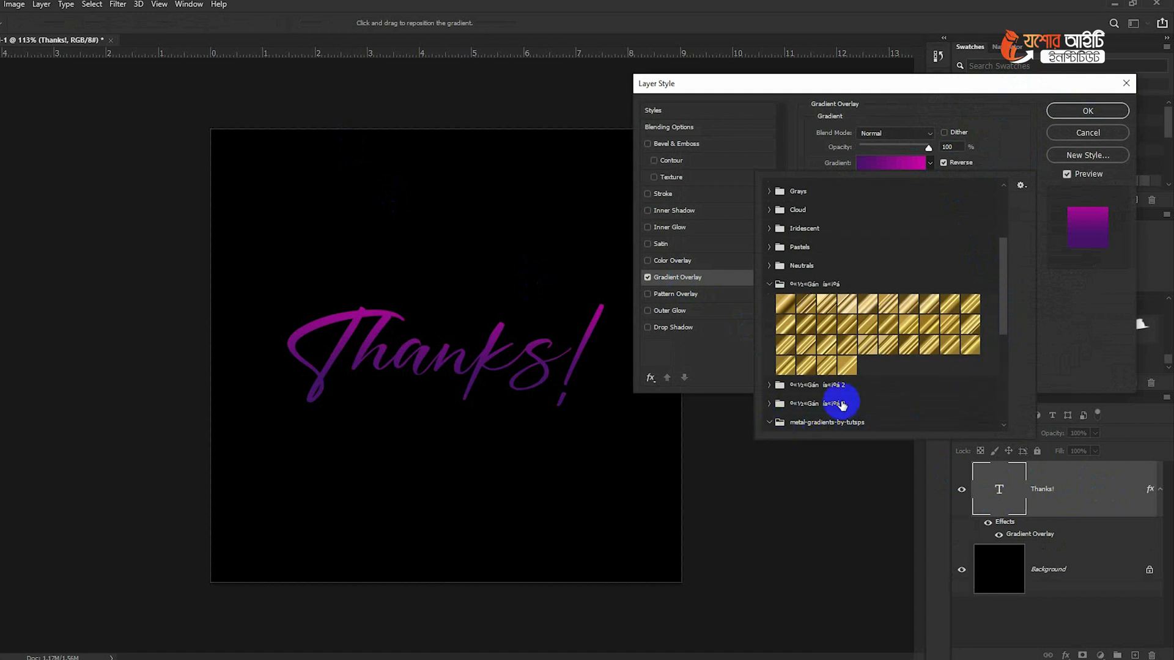
{"action": "scroll", "coordinate": [940, 348], "scroll_direction": "down", "scroll_amount": 2}
{"action": "left_click", "coordinate": [882, 419]}
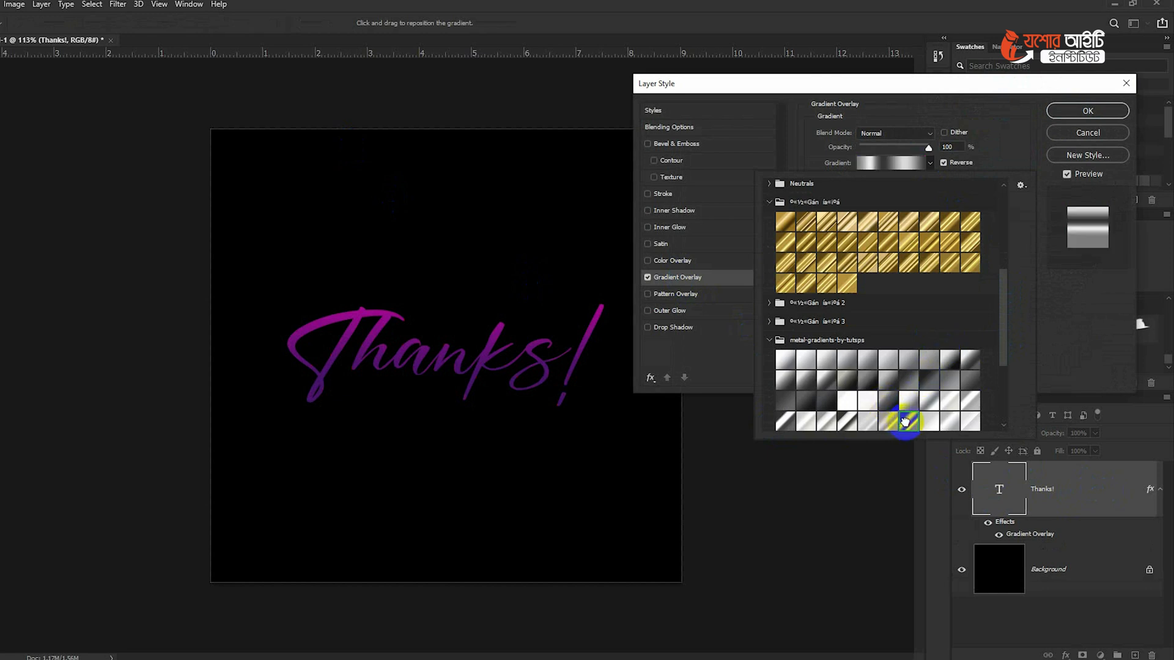
- Preview various light and dark presets from the metal-gradients-by-tutsps group on the Thanks! text
{"action": "left_click", "coordinate": [838, 418]}
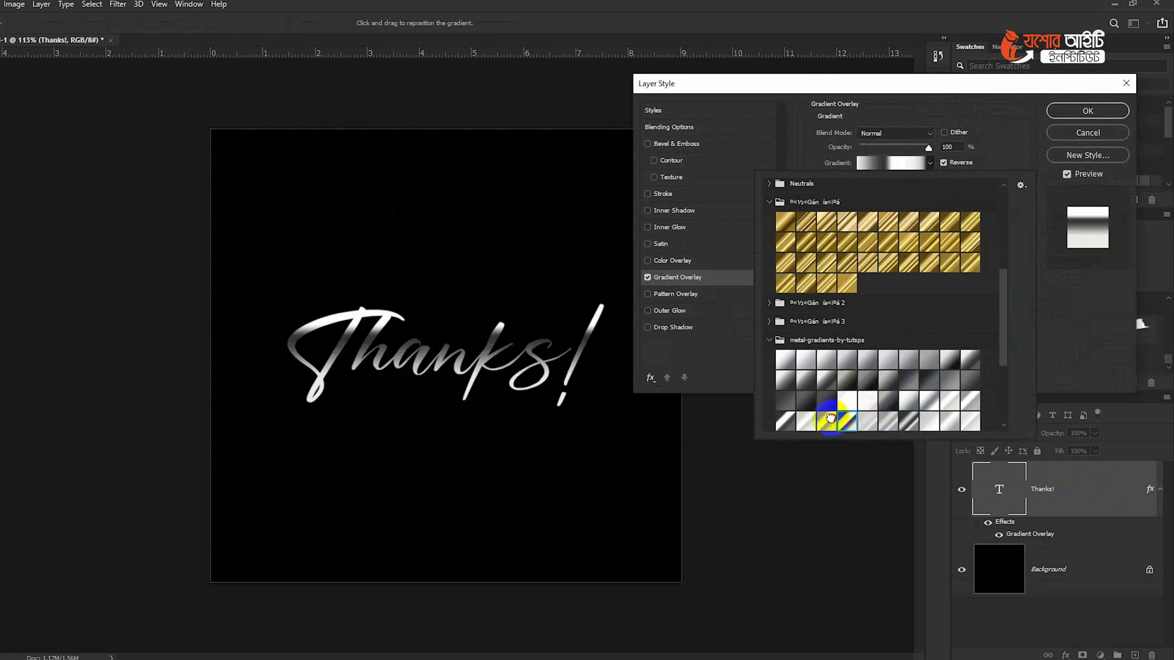
{"action": "left_click", "coordinate": [781, 420]}
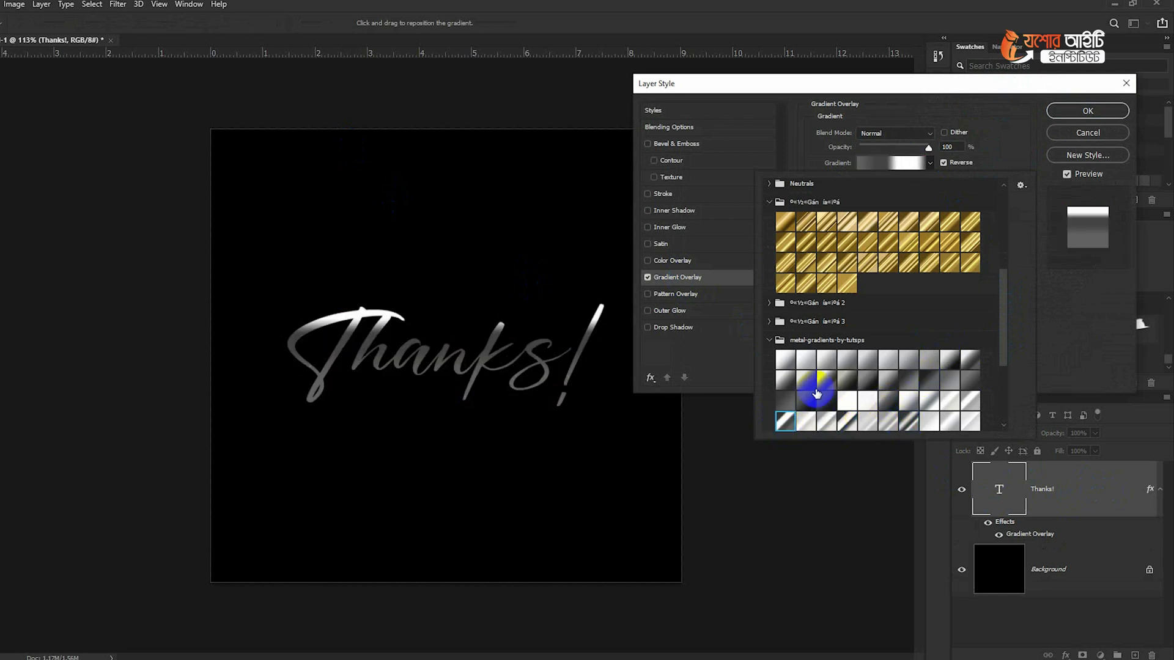
{"action": "left_click", "coordinate": [949, 361]}
{"action": "left_click", "coordinate": [960, 366]}
{"action": "left_click", "coordinate": [926, 380]}
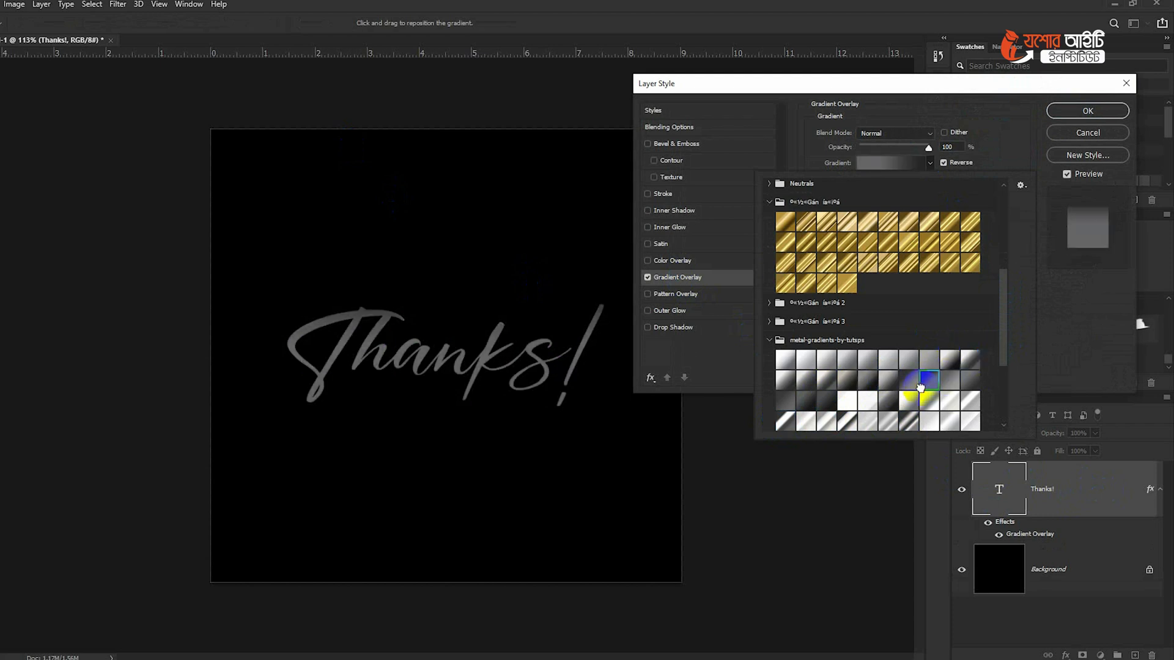
{"action": "scroll", "coordinate": [920, 382], "scroll_direction": "down", "scroll_amount": 2}
{"action": "left_click", "coordinate": [969, 417]}
{"action": "left_click", "coordinate": [947, 410]}
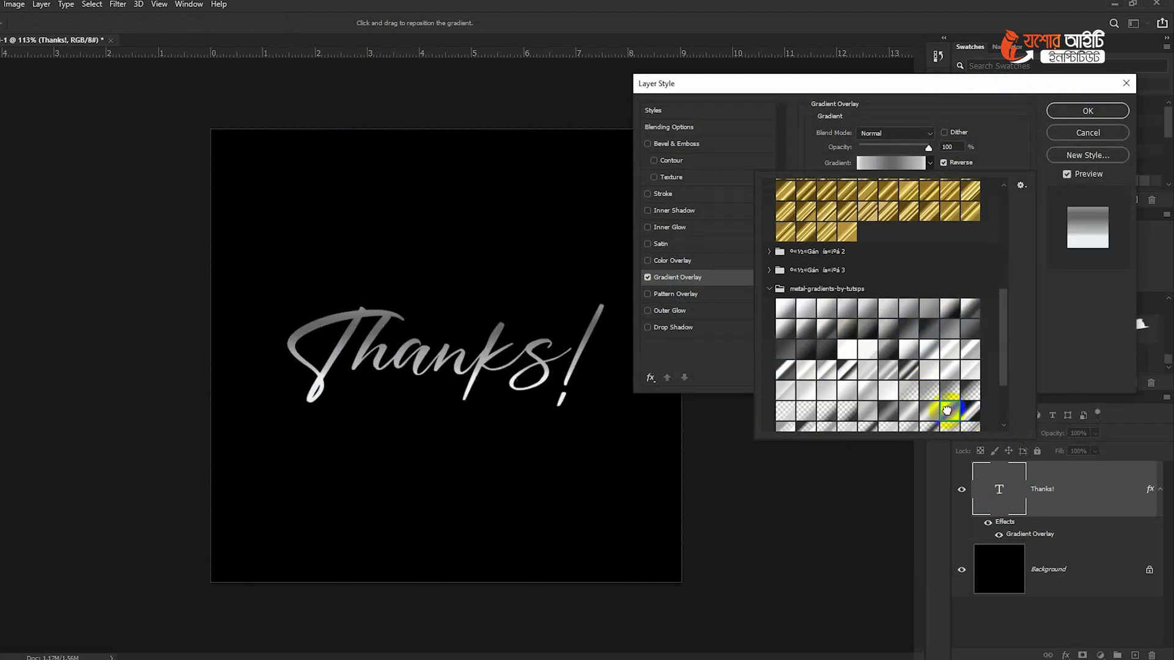
{"action": "left_click", "coordinate": [909, 408]}
{"action": "left_click", "coordinate": [848, 408]}
{"action": "left_click", "coordinate": [846, 388]}
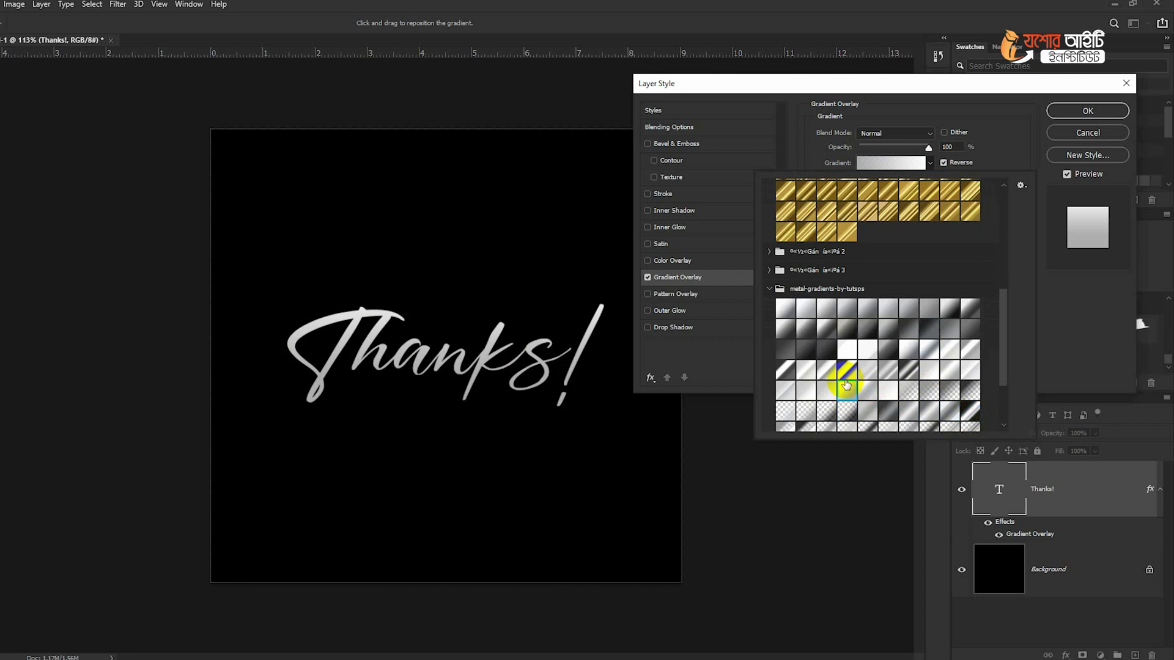
- Apply the striped silver preset from the ninth row of metal-gradients-by-tutsps to the Thanks! text and confirm the layer style
{"action": "scroll", "coordinate": [817, 400], "scroll_direction": "down", "scroll_amount": 3}
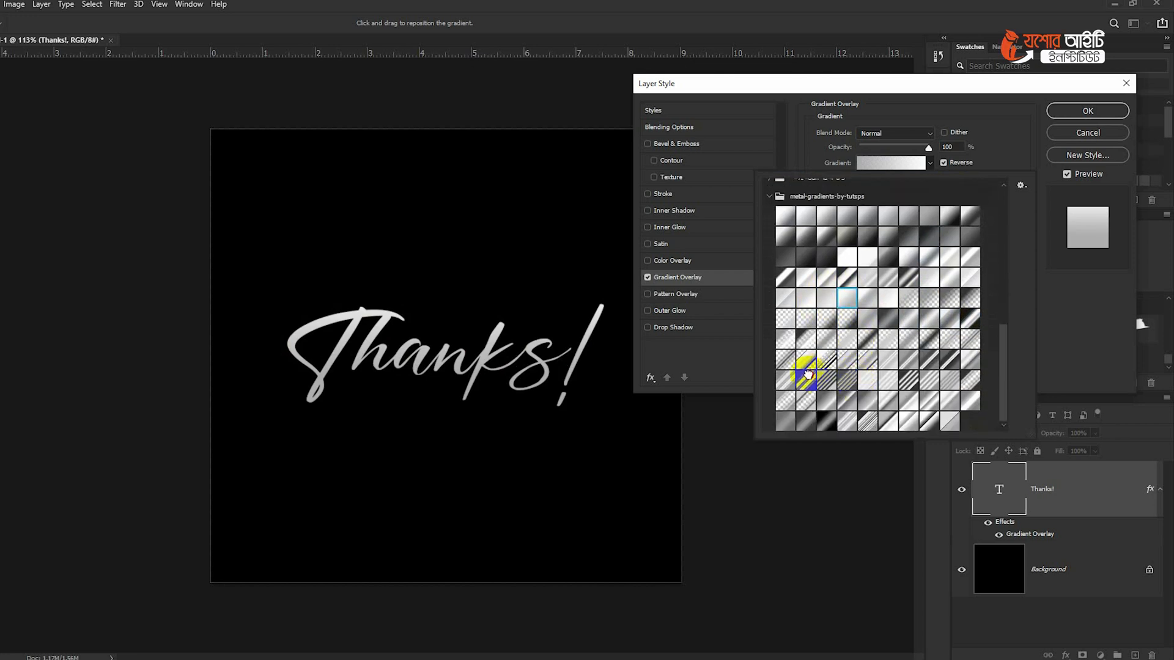
{"action": "left_click", "coordinate": [808, 374]}
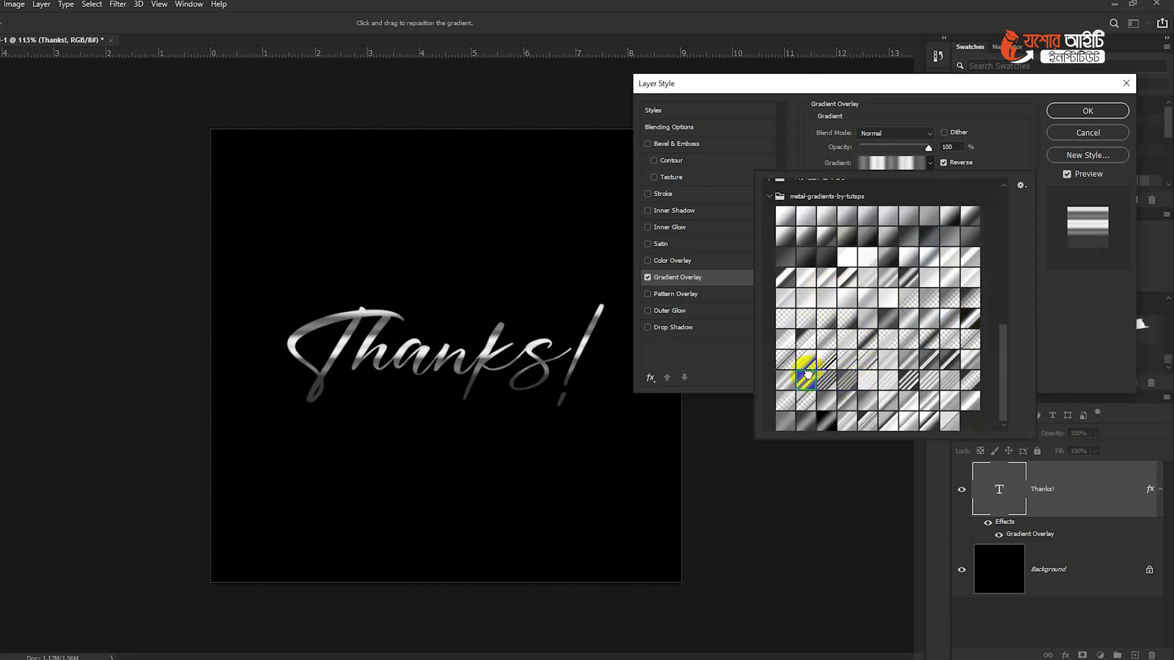
{"action": "left_click", "coordinate": [1087, 112]}
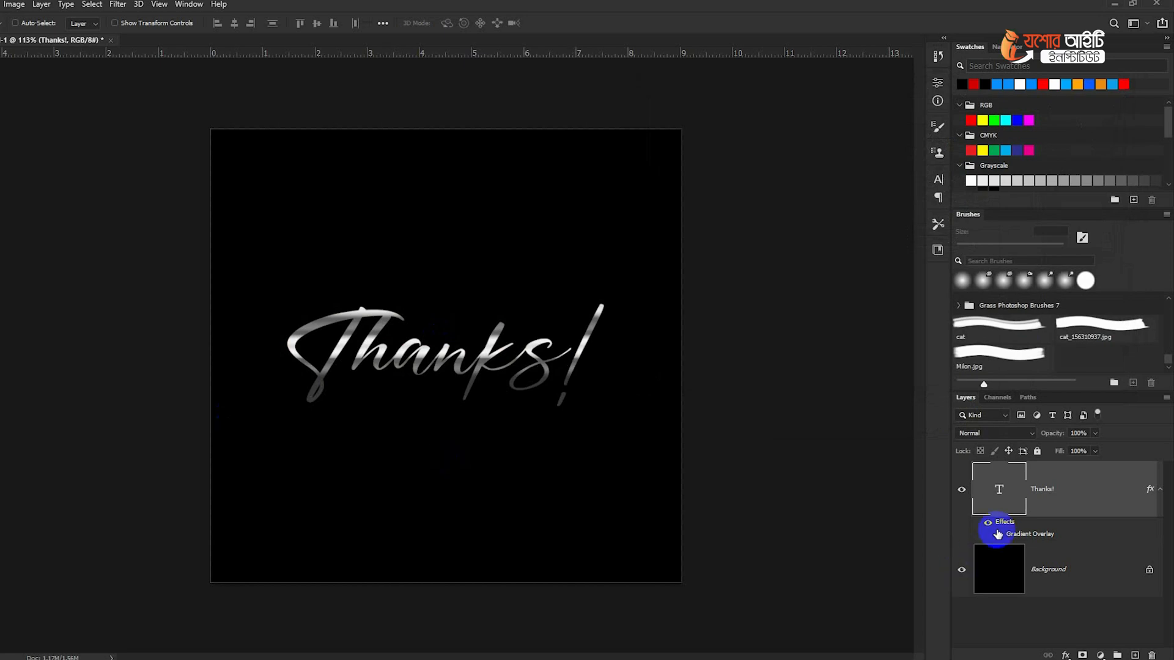
- Delete the Thanks! text layer and draw a black rectangle about 680 × 200 px across the lower part of the canvas
{"action": "key", "text": "Delete"}
{"action": "right_click", "coordinate": [0, 396]}
{"action": "left_click", "coordinate": [2, 394]}
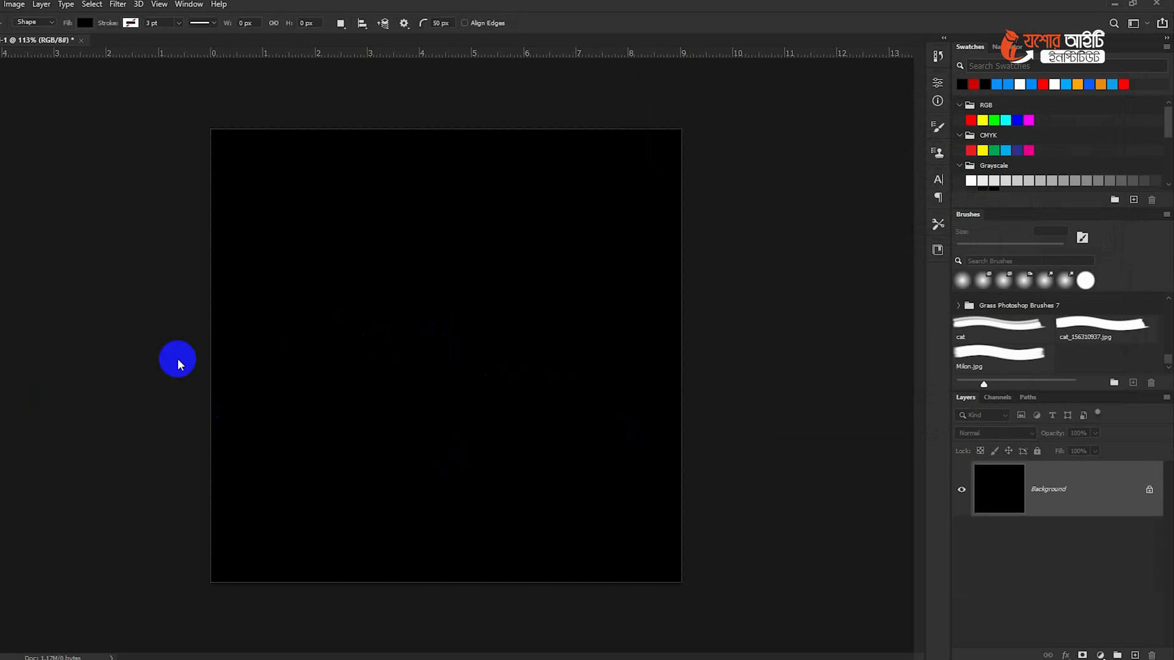
{"action": "left_click_drag", "start_coordinate": [203, 593], "coordinate": [695, 449]}
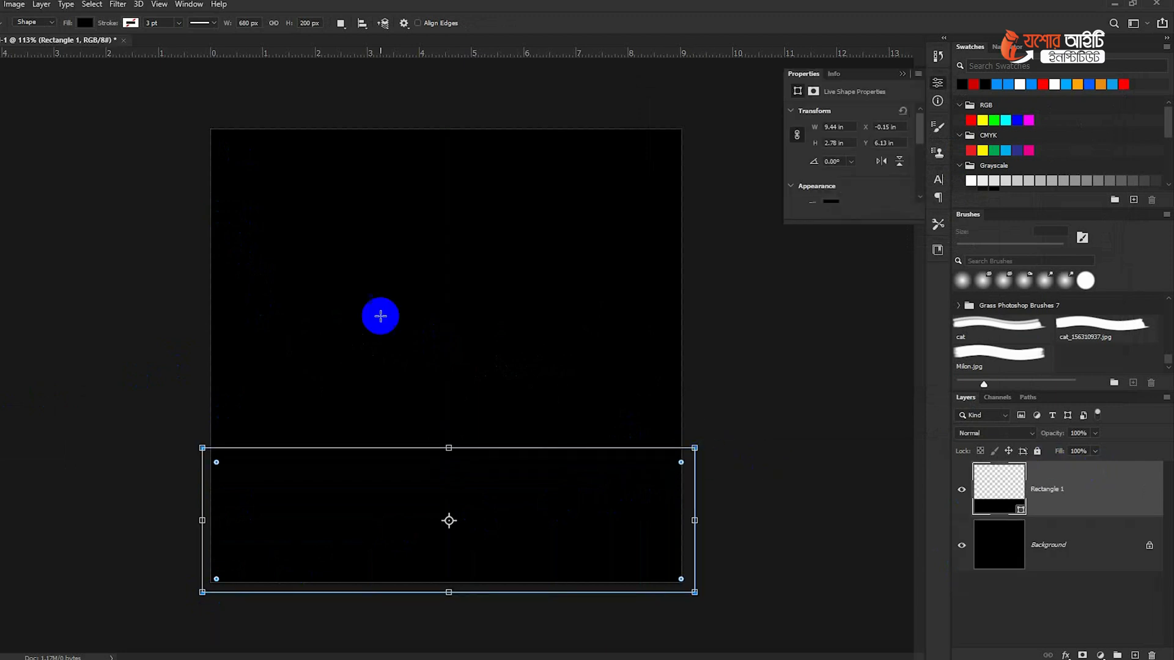
{"action": "left_click", "coordinate": [129, 23]}
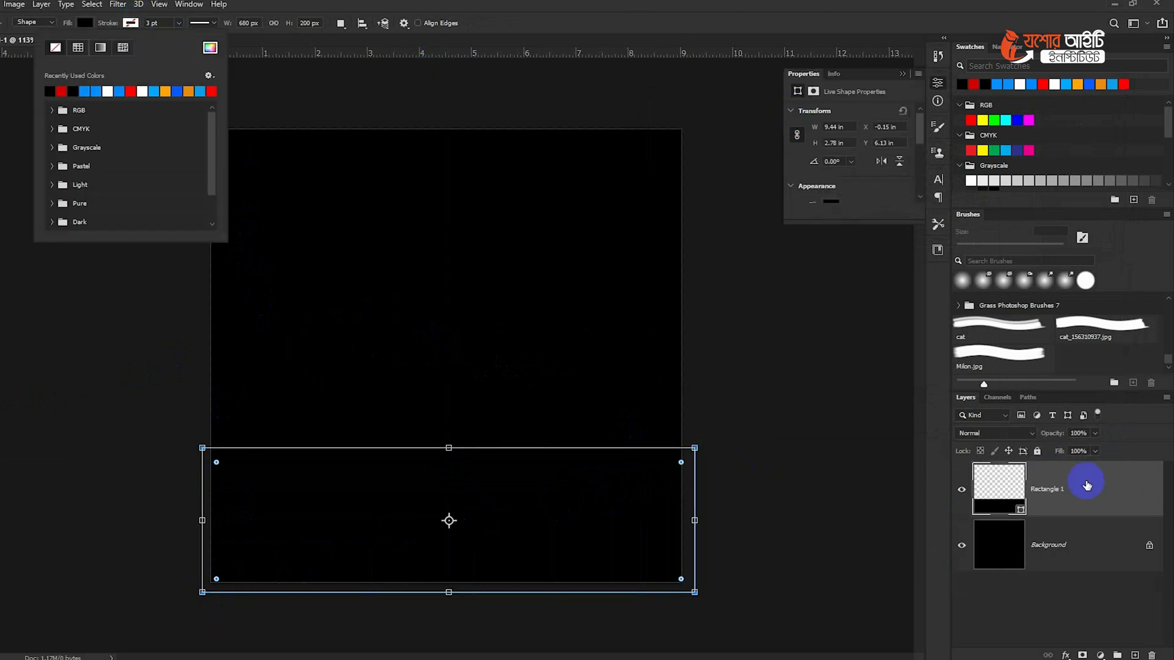
- Add a Gradient Overlay to the Rectangle 1 layer and open its gradient presets
{"action": "left_click", "coordinate": [1097, 503]}
{"action": "double_click", "coordinate": [1097, 500]}
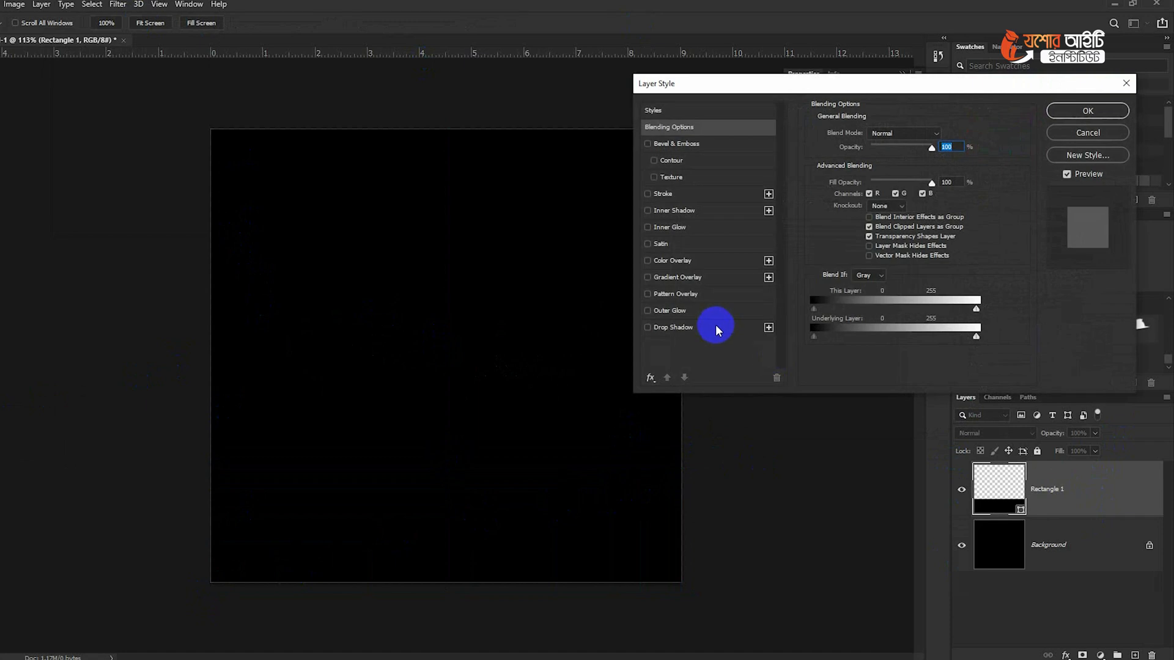
{"action": "left_click", "coordinate": [677, 277]}
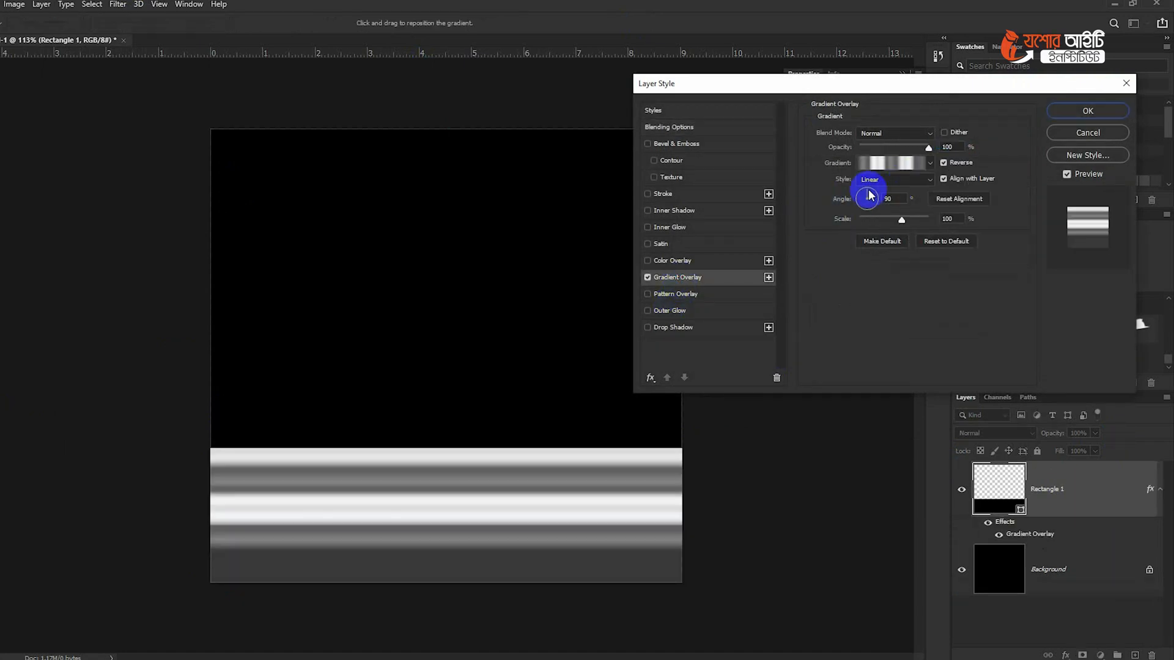
{"action": "left_click", "coordinate": [930, 163]}
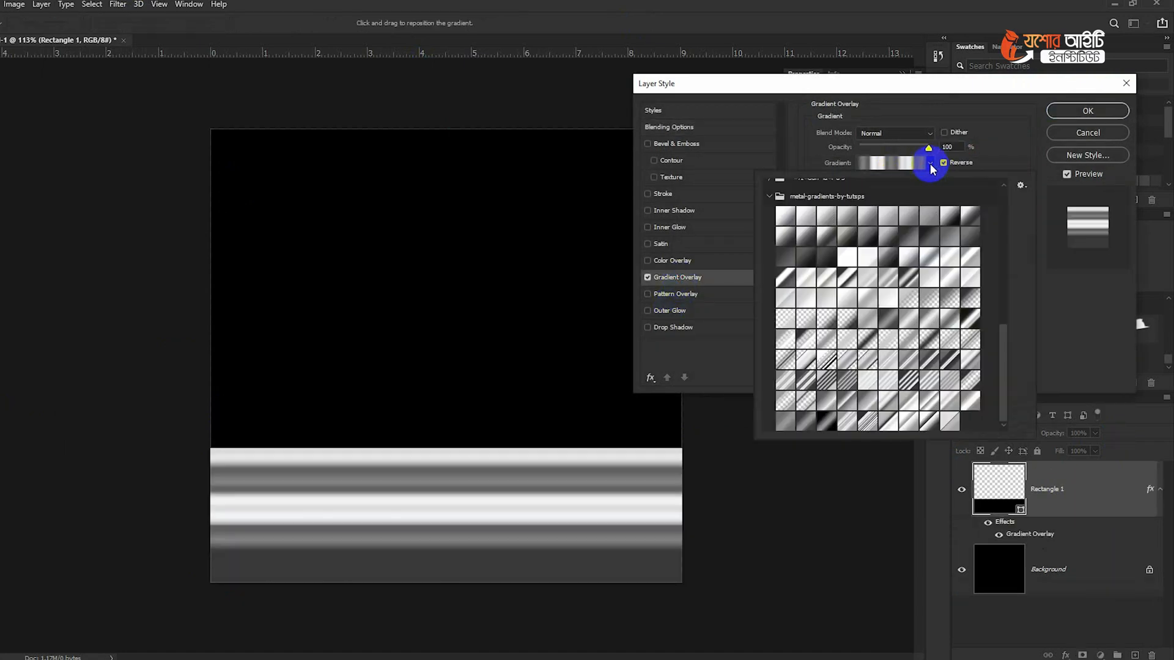
- Compare several metal-gradients-by-tutsps presets on the rectangle and choose the gray-to-white one with two bands
{"action": "left_click", "coordinate": [888, 401]}
{"action": "left_click", "coordinate": [868, 401]}
{"action": "left_click", "coordinate": [847, 404]}
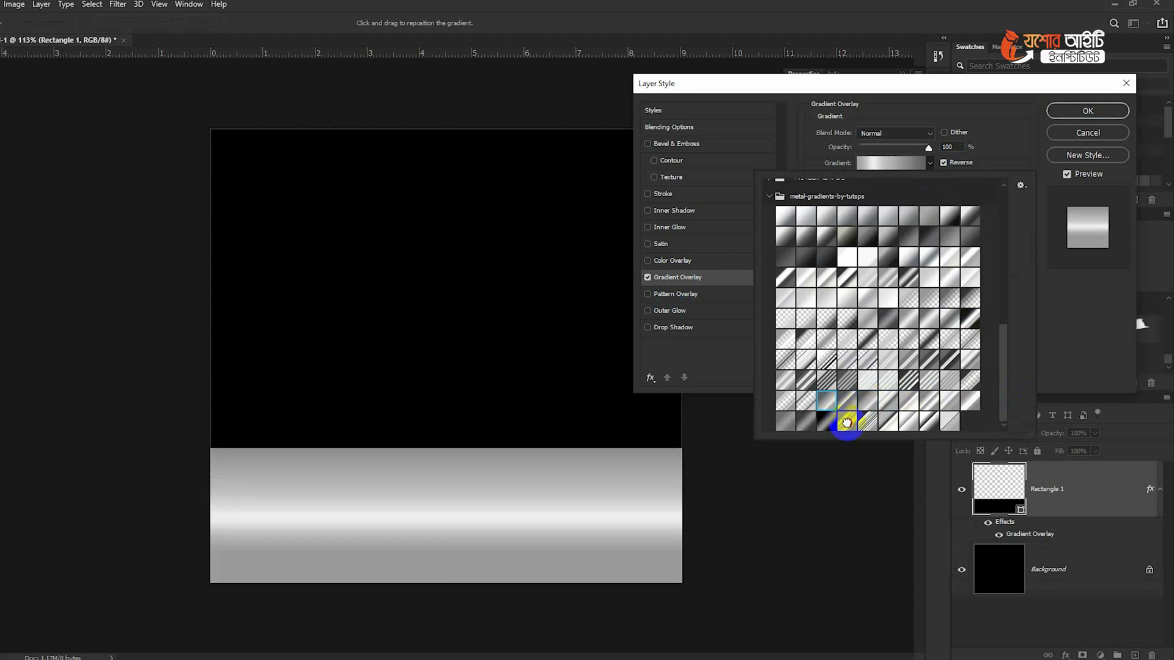
{"action": "left_click", "coordinate": [847, 423]}
{"action": "left_click", "coordinate": [815, 381]}
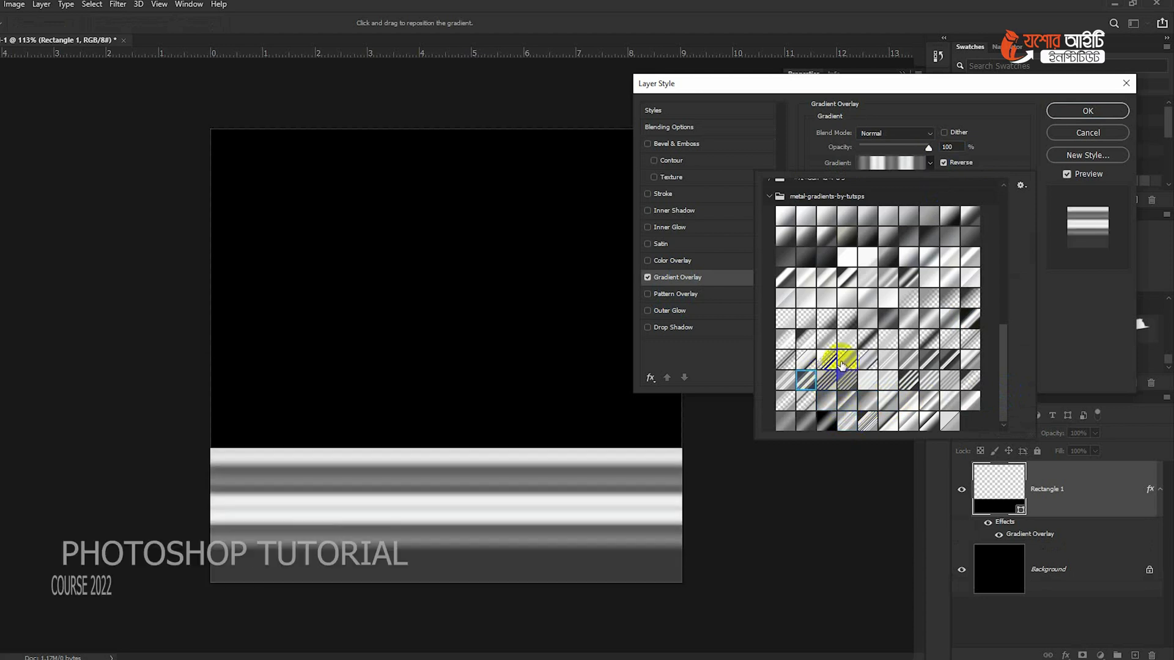
{"action": "left_click", "coordinate": [841, 361]}
{"action": "left_click", "coordinate": [888, 362]}
{"action": "left_click", "coordinate": [926, 404]}
{"action": "left_click_drag", "start_coordinate": [398, 506], "coordinate": [419, 547]}
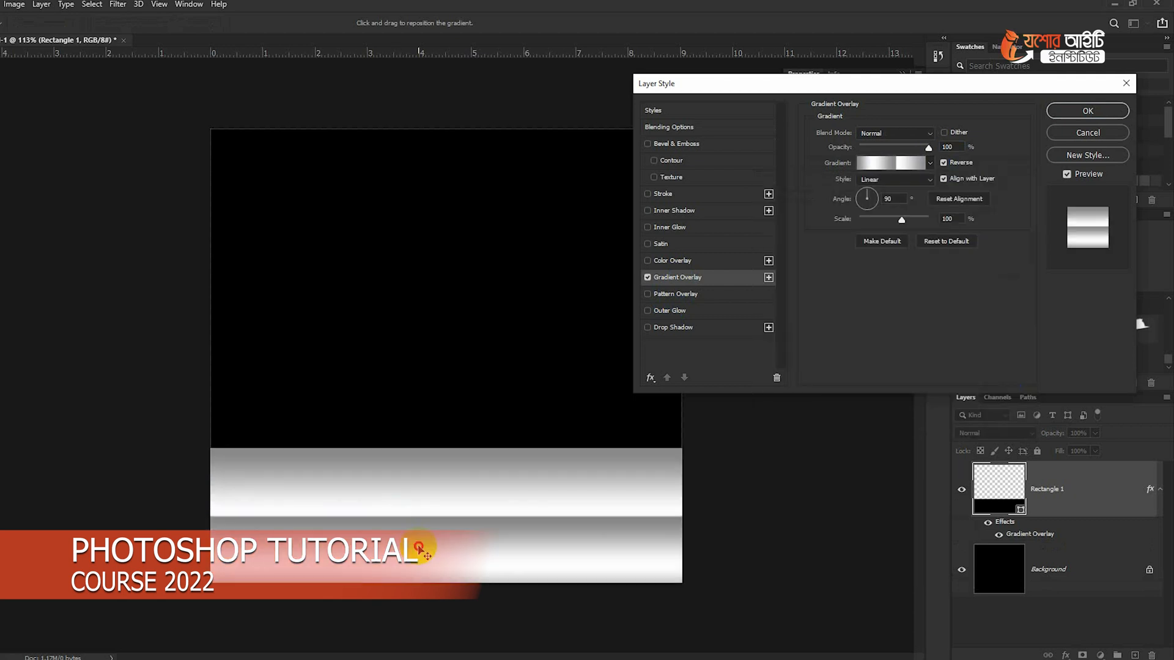
- Rotate the rectangle's gradient overlay to about 46° and move its diagonal bands toward the rectangle's center
{"action": "left_click", "coordinate": [808, 270]}
{"action": "left_click_drag", "start_coordinate": [875, 197], "coordinate": [873, 197]}
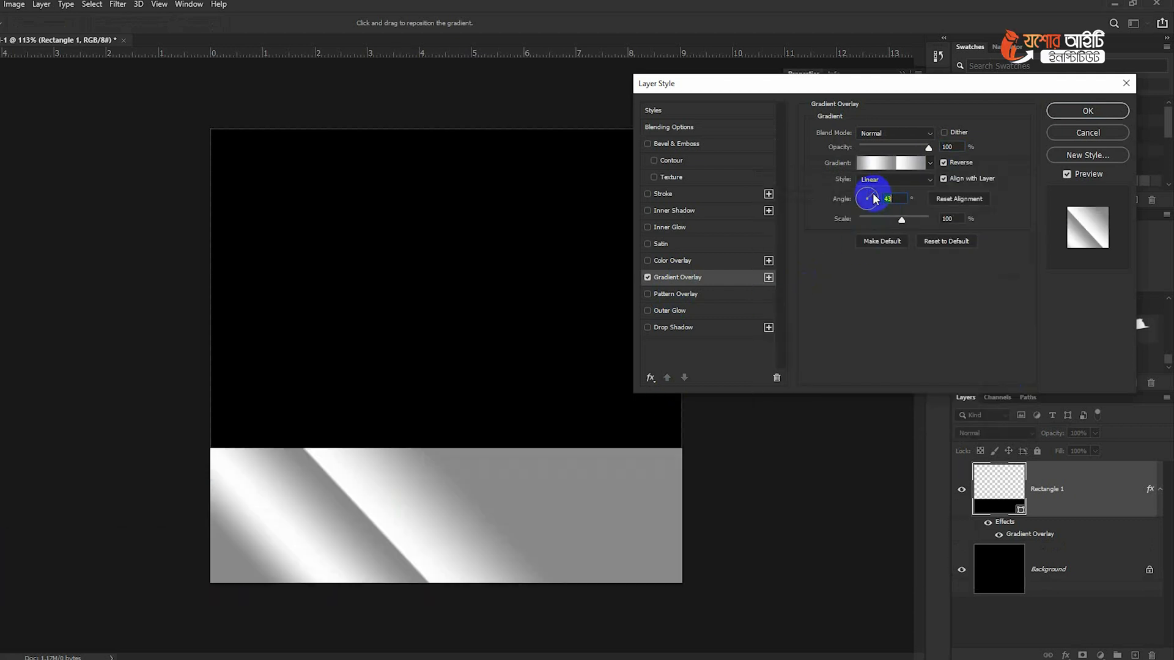
{"action": "left_click_drag", "start_coordinate": [387, 474], "coordinate": [516, 458]}
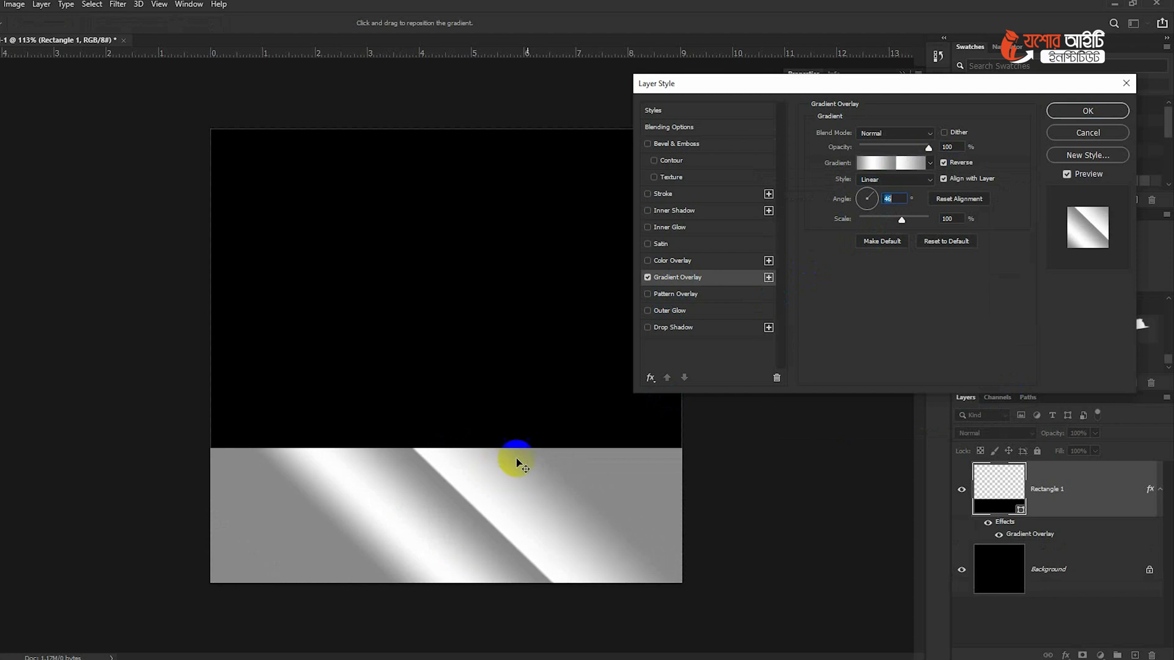
{"action": "left_click_drag", "start_coordinate": [862, 204], "coordinate": [871, 195]}
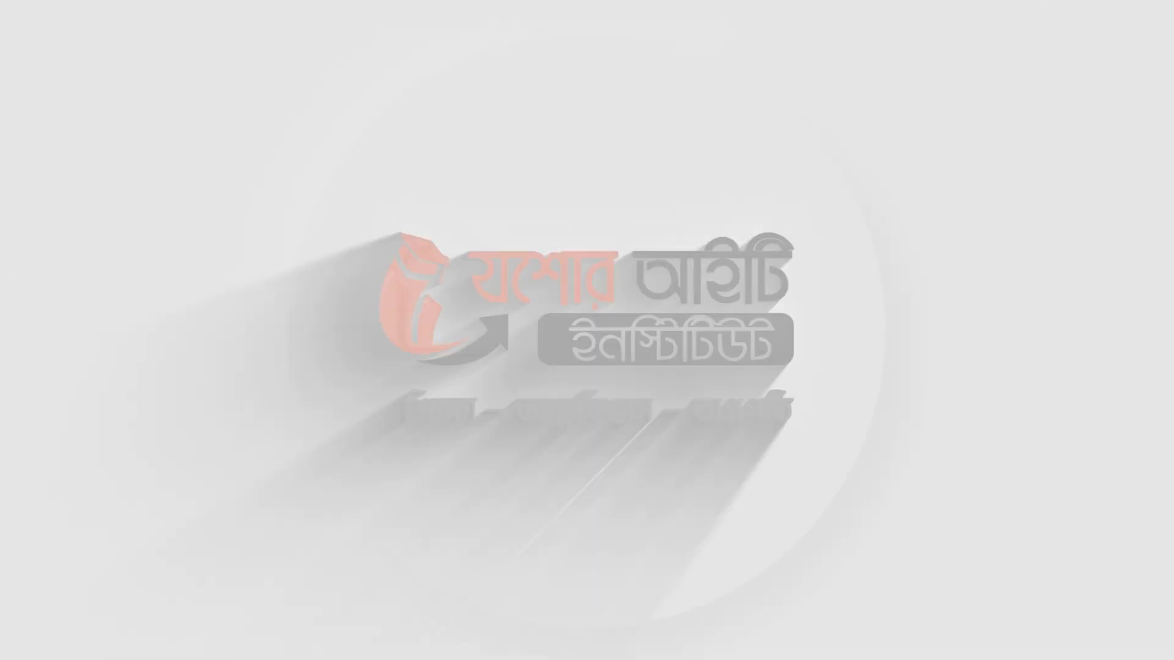